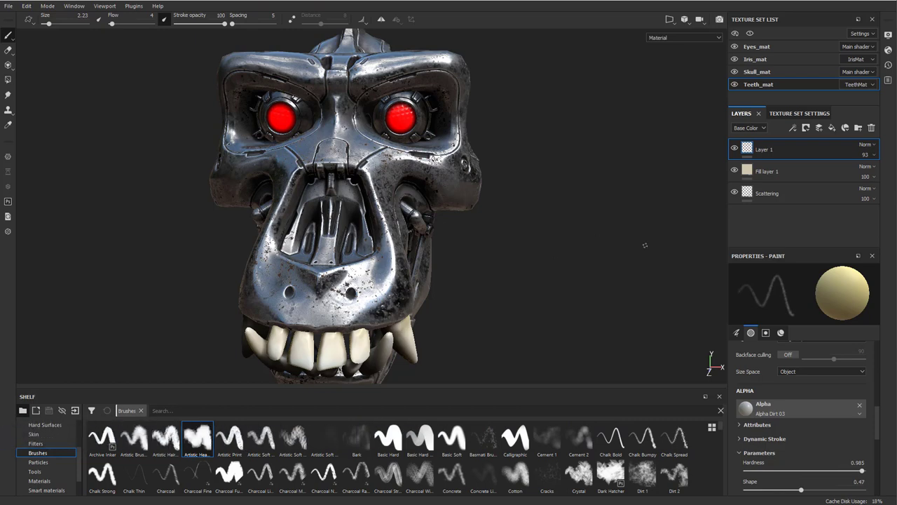
Step: Switch to the Skull_mat texture set and delete its Fill layer 2
alt+drag(645, 246, 555, 260)
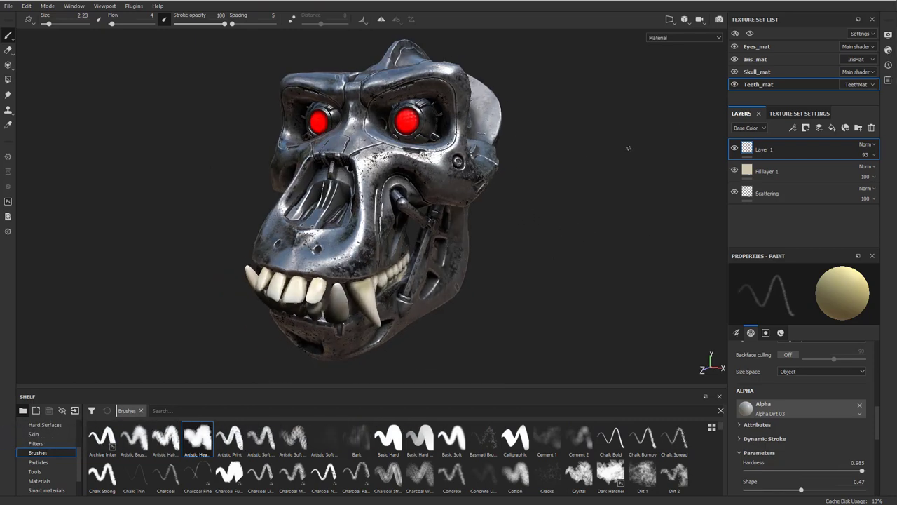
ctrl+alt+right_click(438, 178)
alt+middle_drag(635, 166, 619, 167)
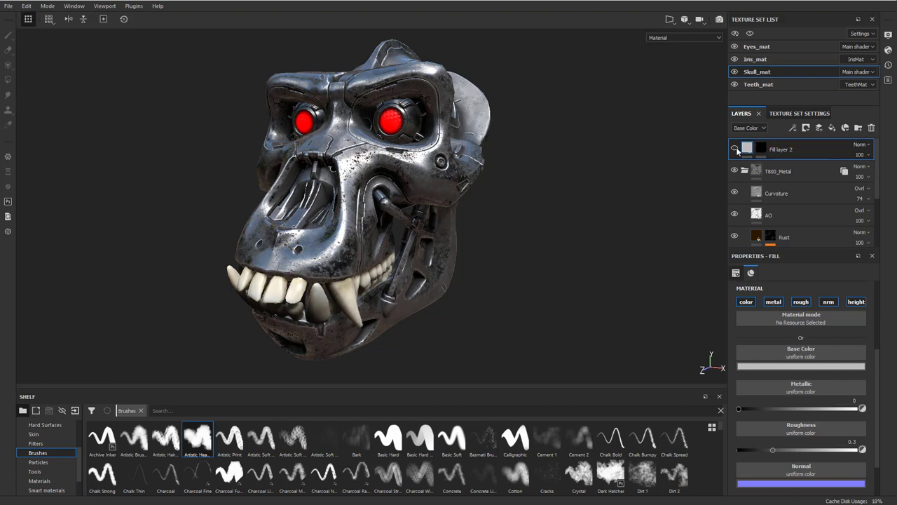
click(872, 127)
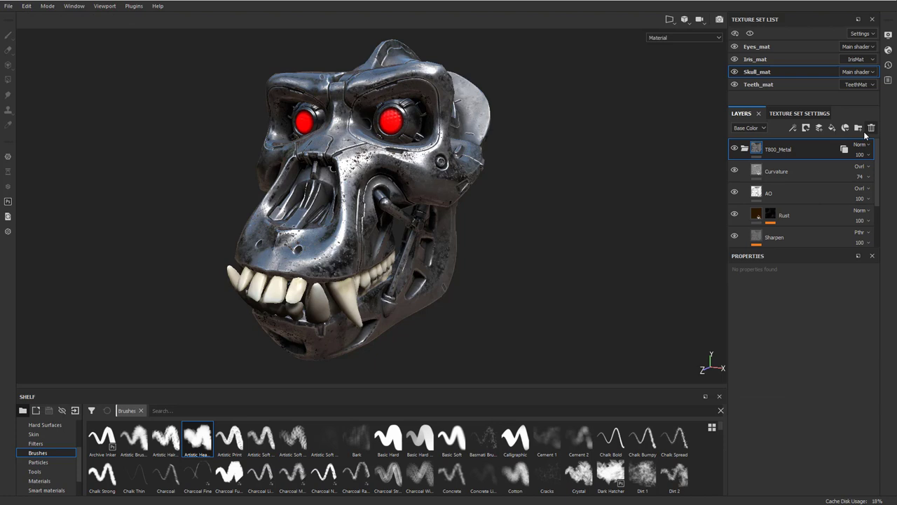
Step: Add a fill layer named Dirt above T800_Metal and assign the Grunge Dirt procedural to its Base Color
click(833, 128)
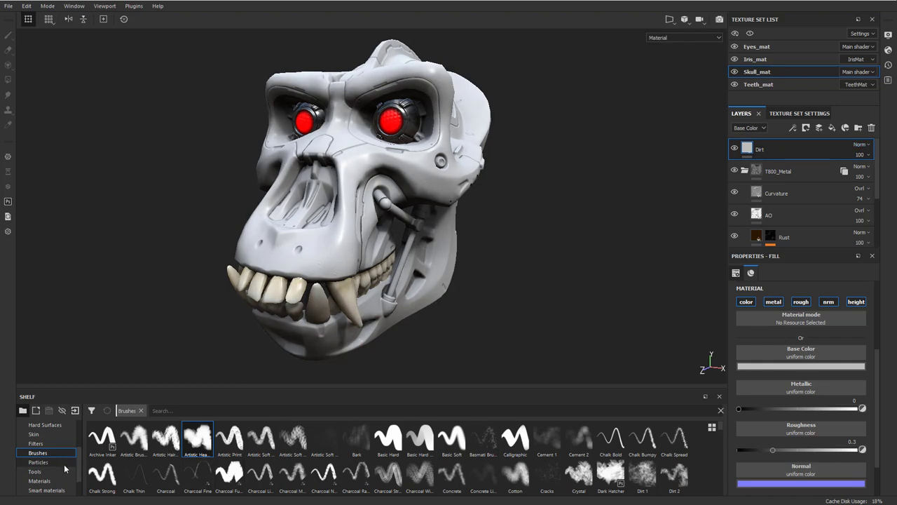
scroll(51, 466, down, 1)
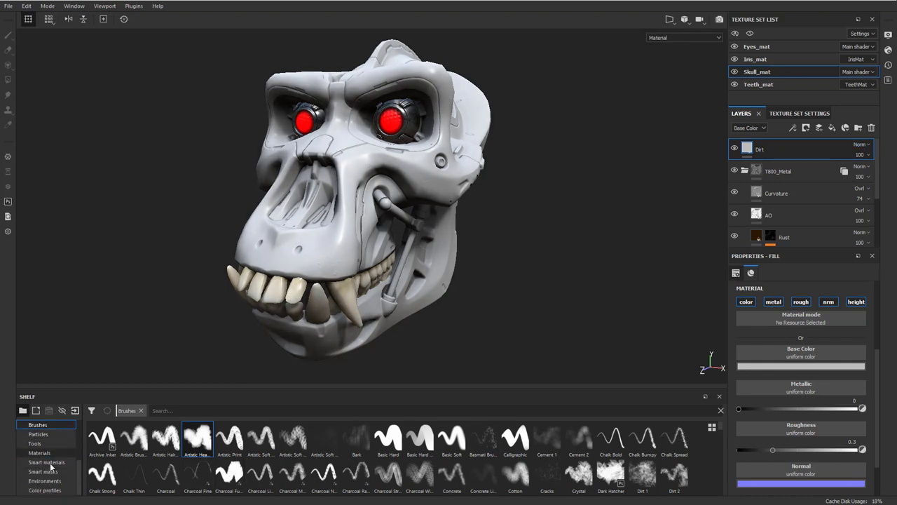
scroll(51, 466, up, 2)
click(42, 434)
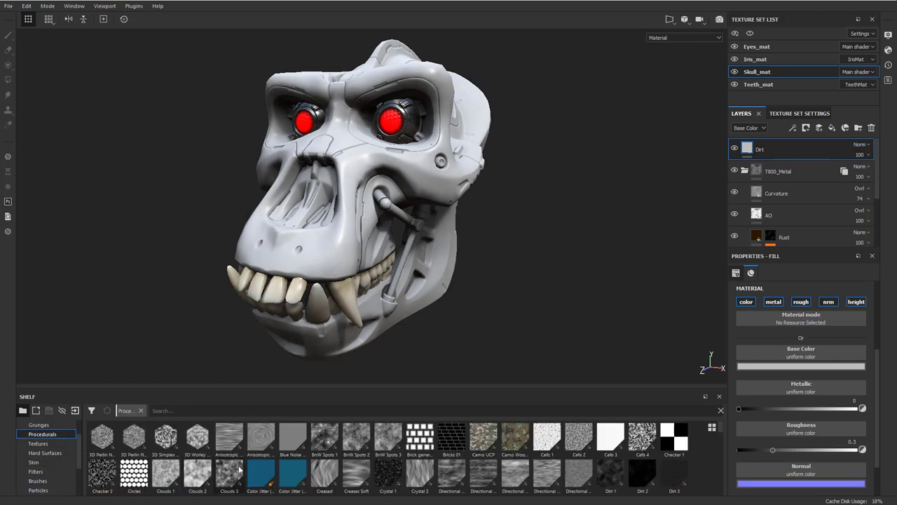
click(207, 412)
text(grunge)
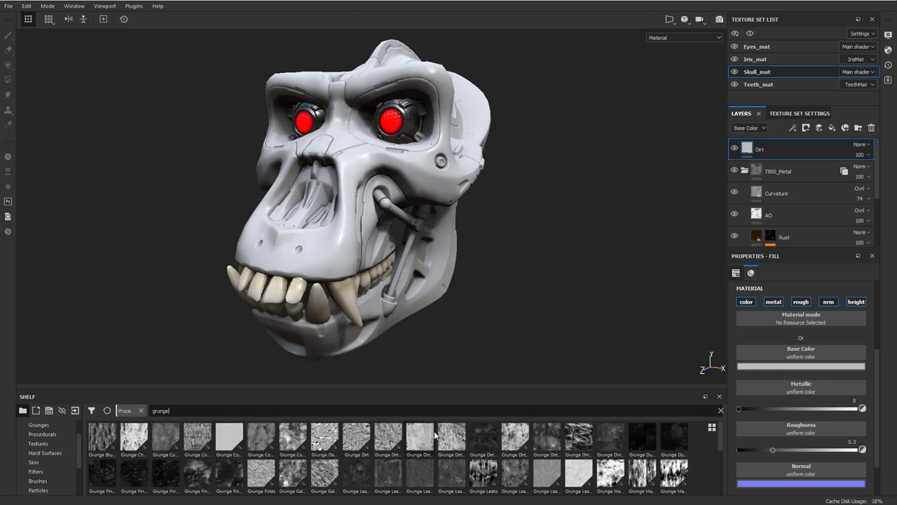
mouse_move(354, 443)
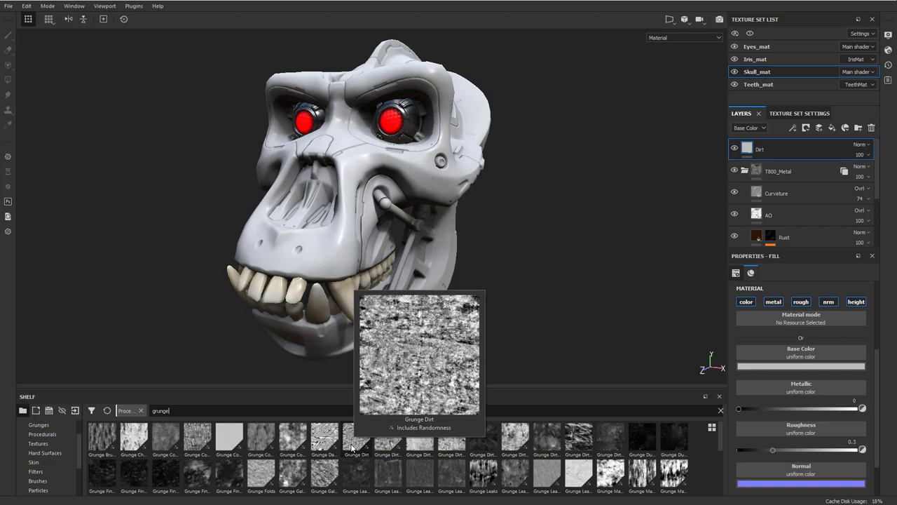
drag(351, 447, 798, 360)
Step: Set the Dirt layer's projection to Tri-planar projection and inspect the grunge coverage around the skull
alt+drag(547, 314, 491, 286)
alt+drag(517, 223, 533, 231)
scroll(773, 367, up, 4)
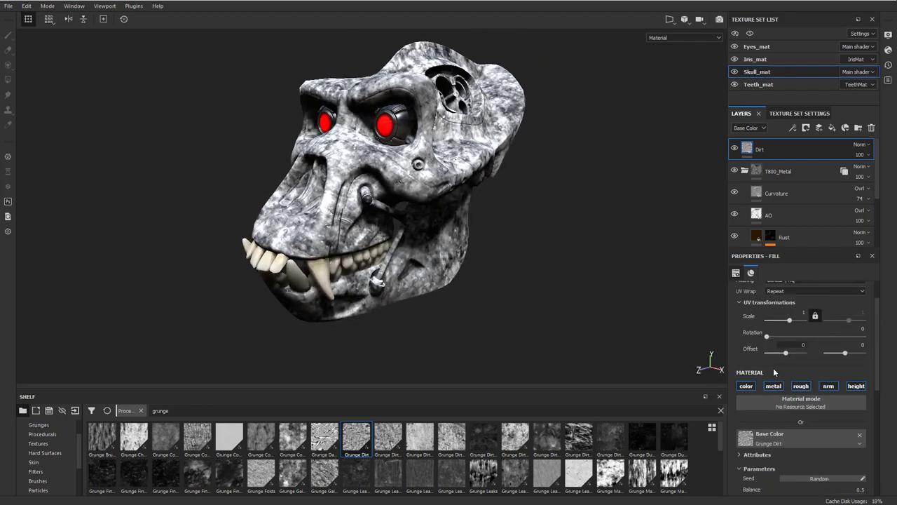
click(795, 307)
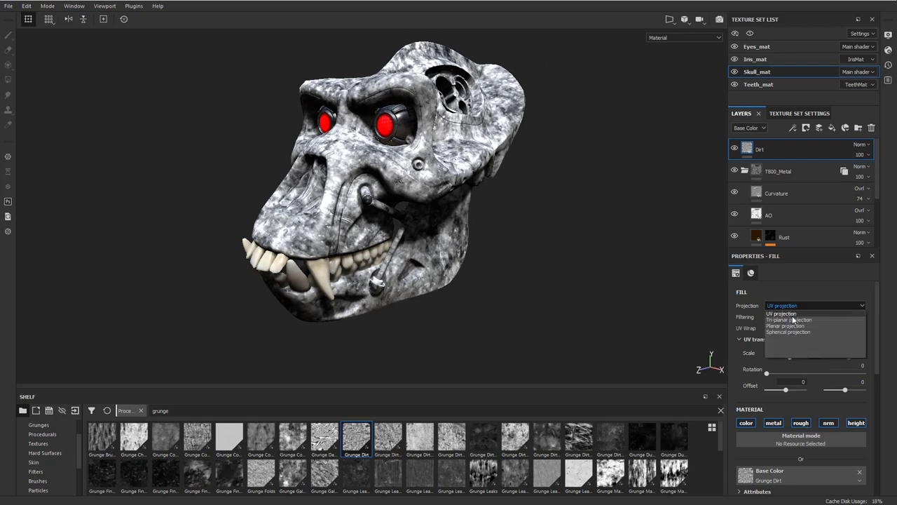
click(792, 319)
alt+drag(510, 263, 505, 256)
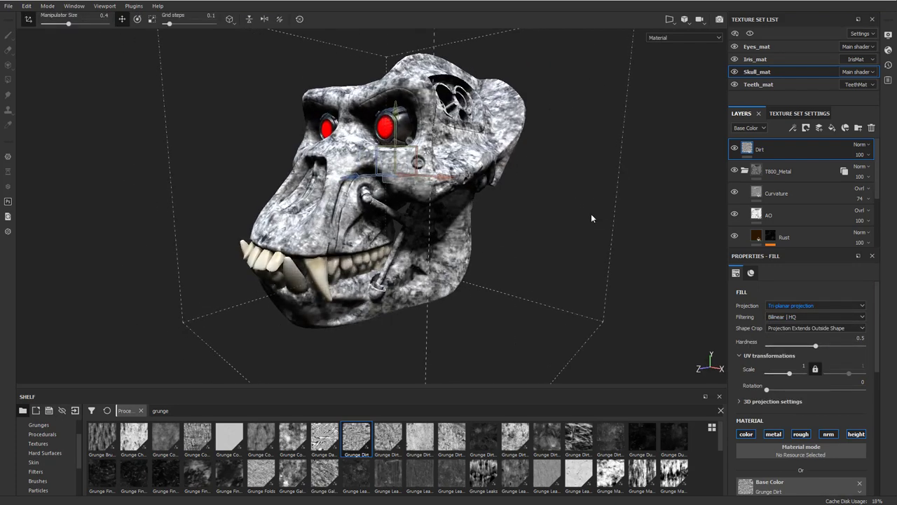
scroll(784, 367, down, 4)
scroll(784, 366, up, 4)
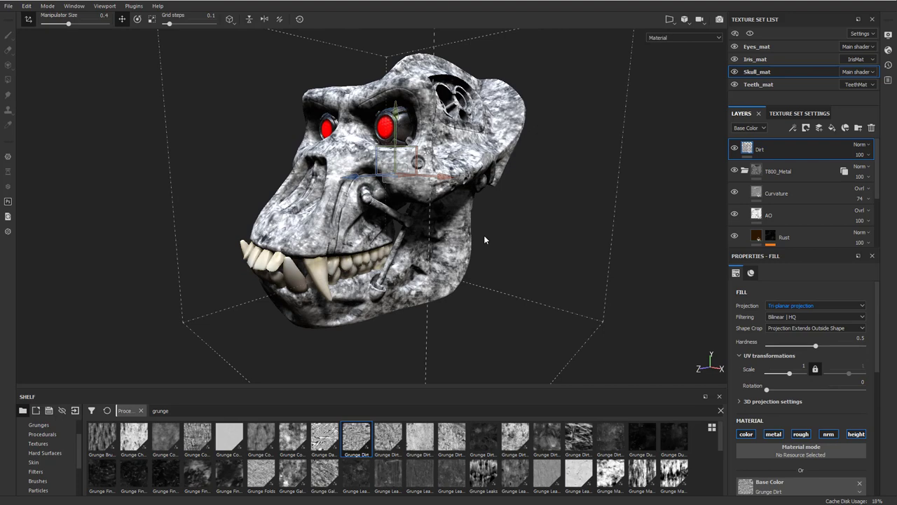
alt+drag(484, 236, 453, 200)
alt+drag(540, 226, 552, 236)
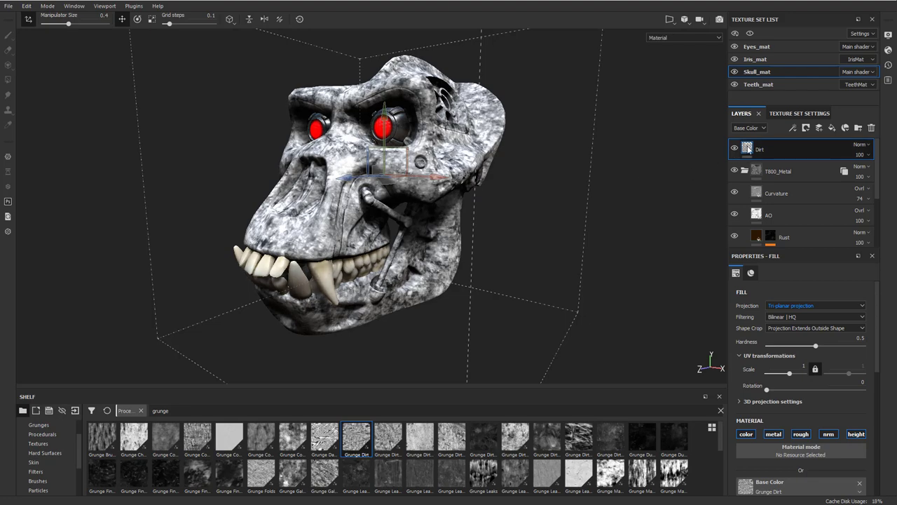
alt+drag(504, 204, 603, 200)
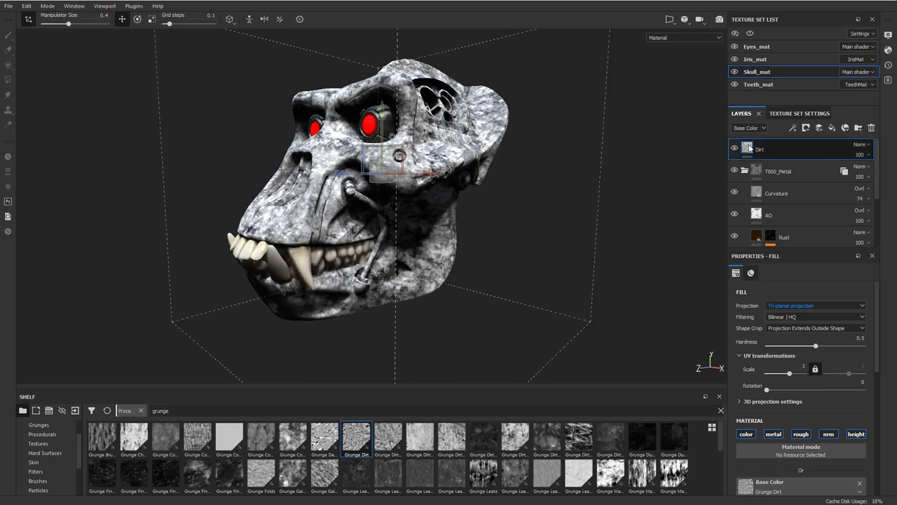
right_click(748, 148)
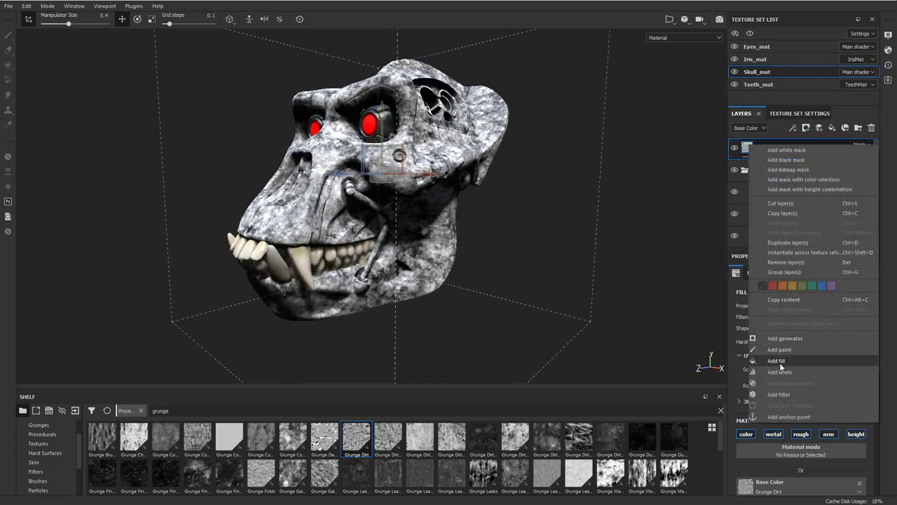
click(789, 339)
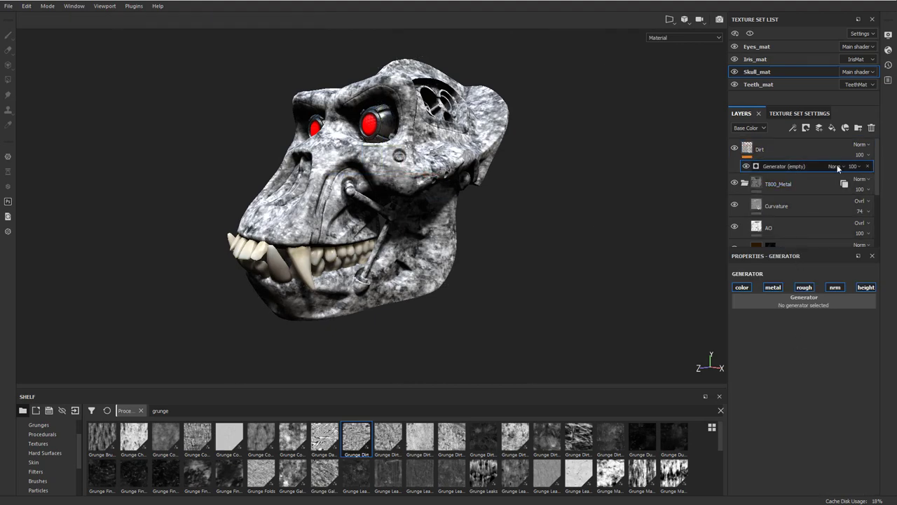
click(868, 167)
Step: Add a filter to the Dirt layer and choose Gradient as its type
right_click(747, 149)
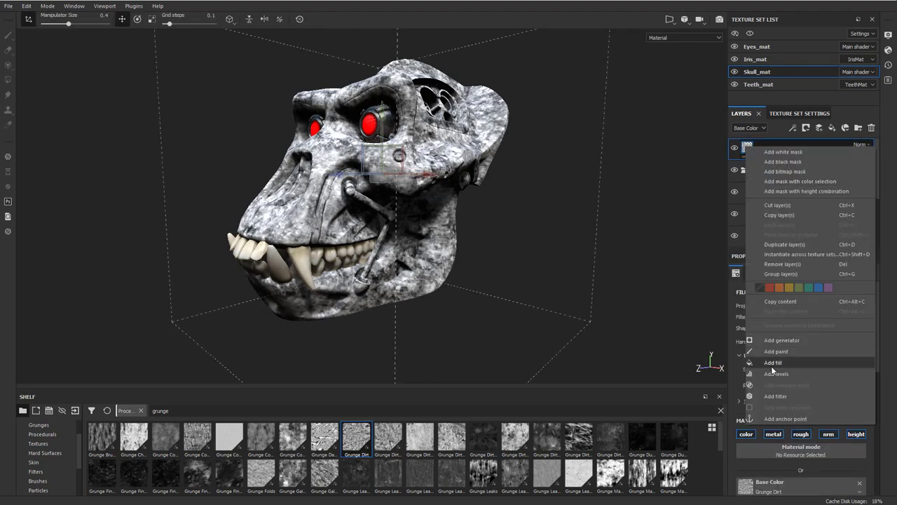
click(771, 397)
click(815, 303)
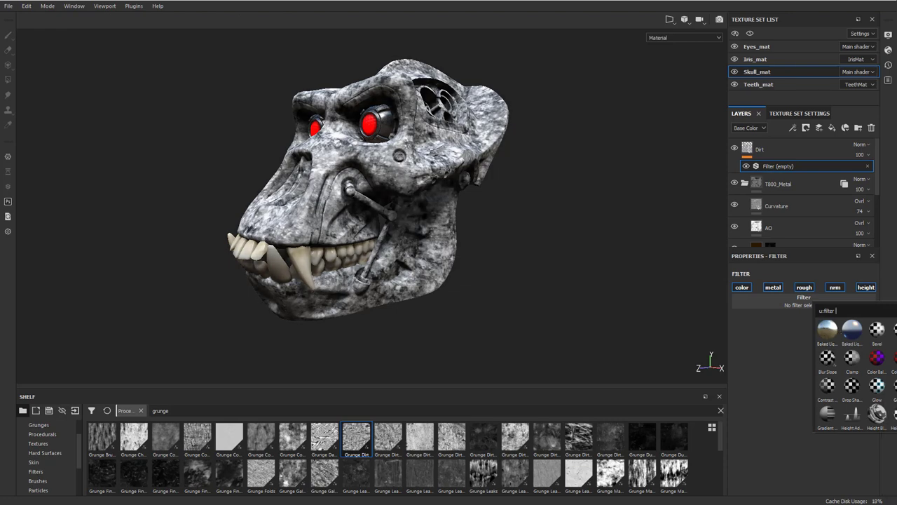
click(827, 411)
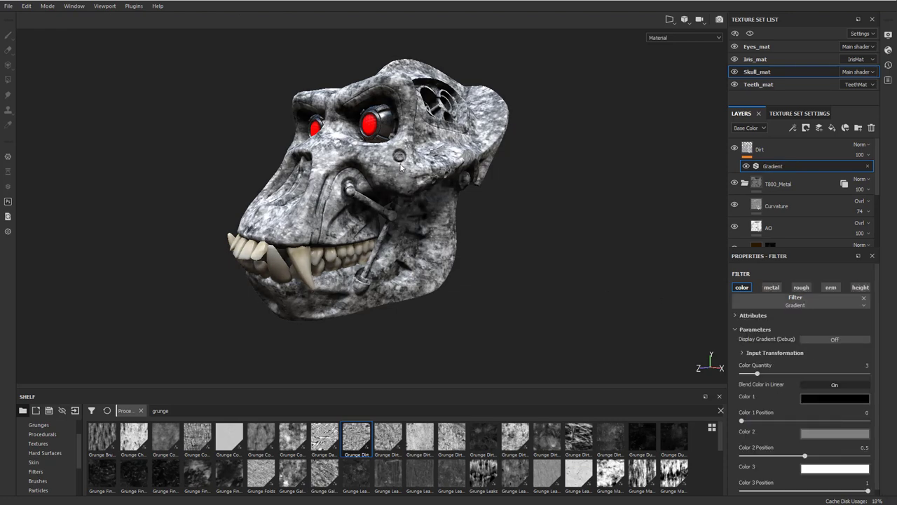
alt+drag(401, 166, 435, 254)
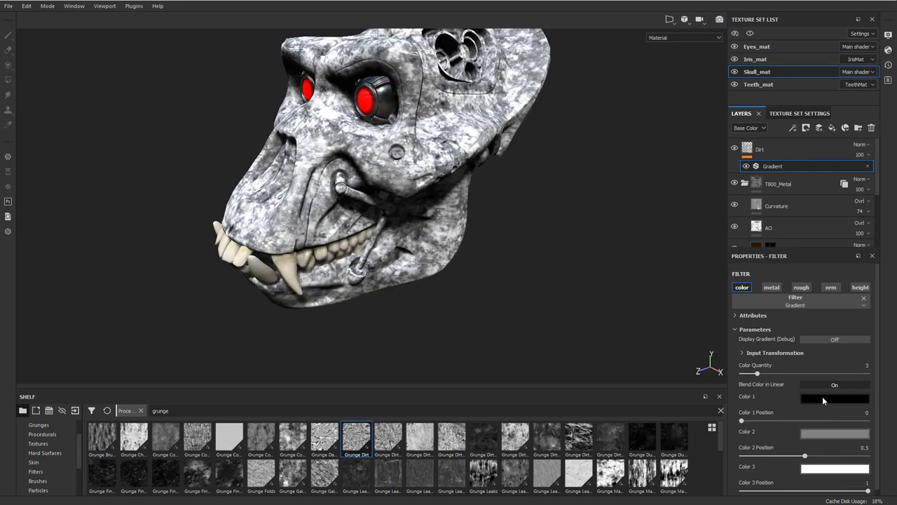
Step: Set the Gradient filter's Color 1 to a dark mustard brown
click(820, 399)
click(879, 474)
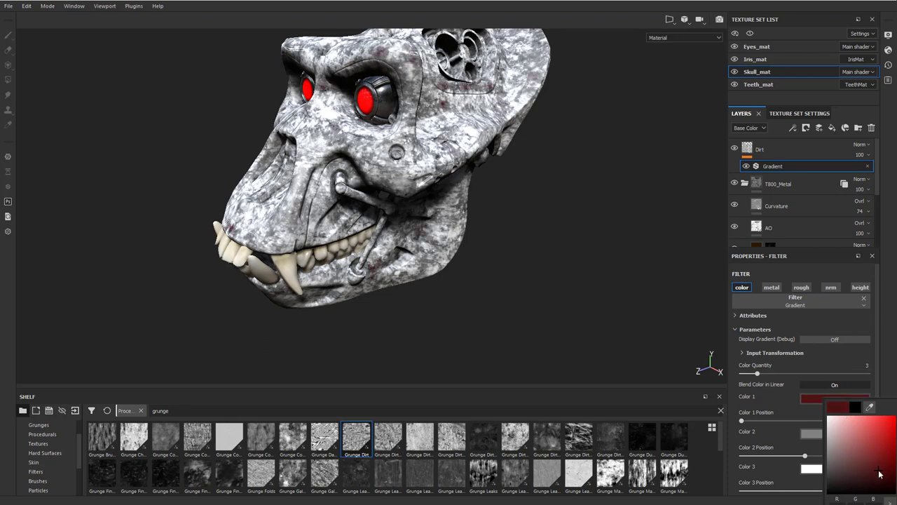
click(895, 476)
drag(879, 463, 874, 458)
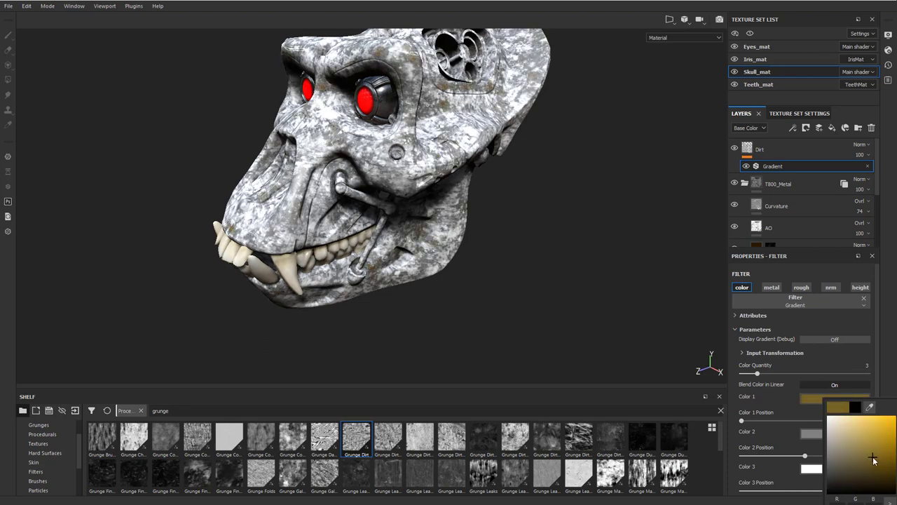
alt+drag(523, 262, 554, 158)
Step: Sample Color 1 into the Gradient's Color 2 and mute it to a grayer brown, RGB 0.451, 0.380, 0.255
click(829, 432)
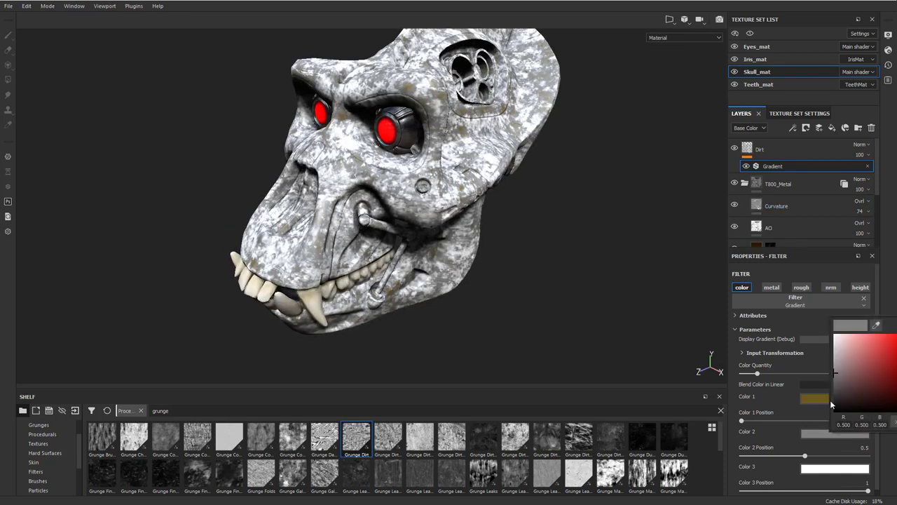
click(877, 325)
click(813, 399)
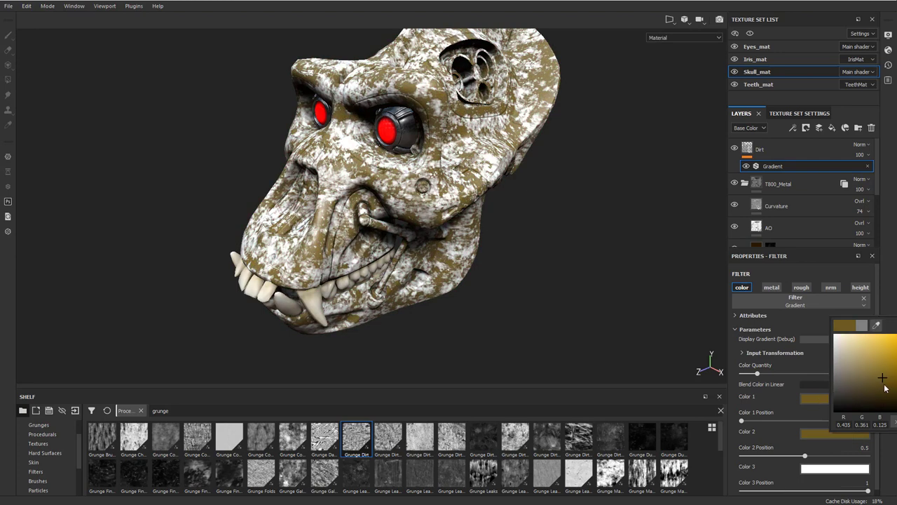
mouse_move(884, 380)
mouse_down()
mouse_move(878, 394)
mouse_move(880, 384)
mouse_up()
Step: Sample Color 2 into the Gradient's Color 3, lighten it to about RGB 0.575, 0.498, 0.395, and check it under rotated lighting
click(822, 471)
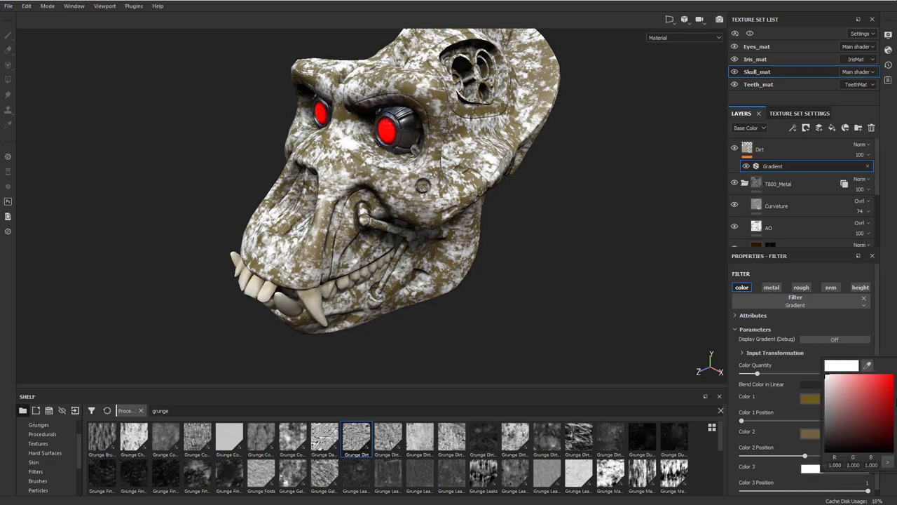
click(867, 365)
click(810, 432)
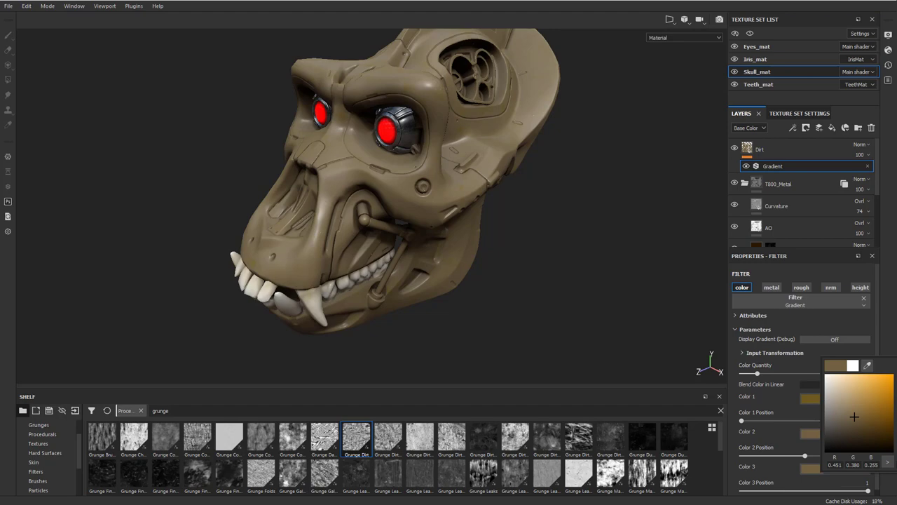
drag(847, 411, 846, 410)
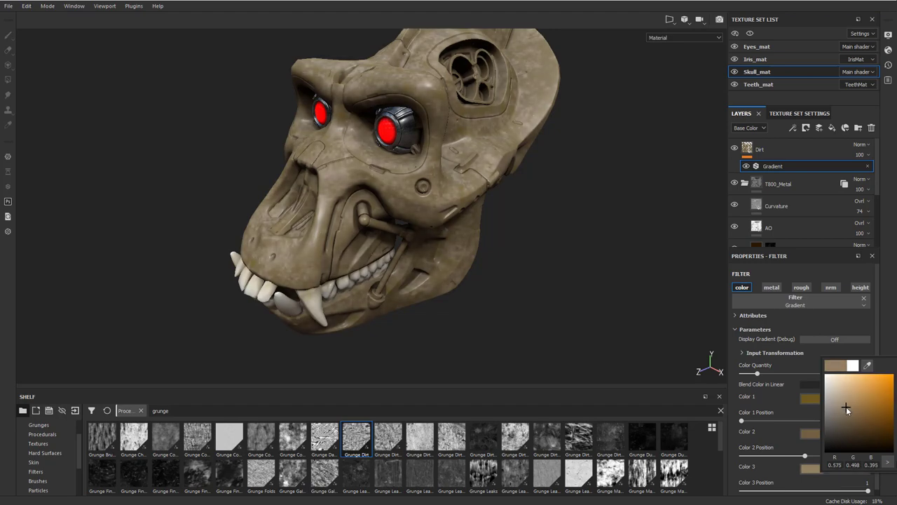
mouse_move(560, 256)
alt+mouse_down()
mouse_move(449, 245)
mouse_move(546, 260)
alt+mouse_up()
shift+right_drag(547, 260, 582, 229)
alt+drag(583, 228, 561, 217)
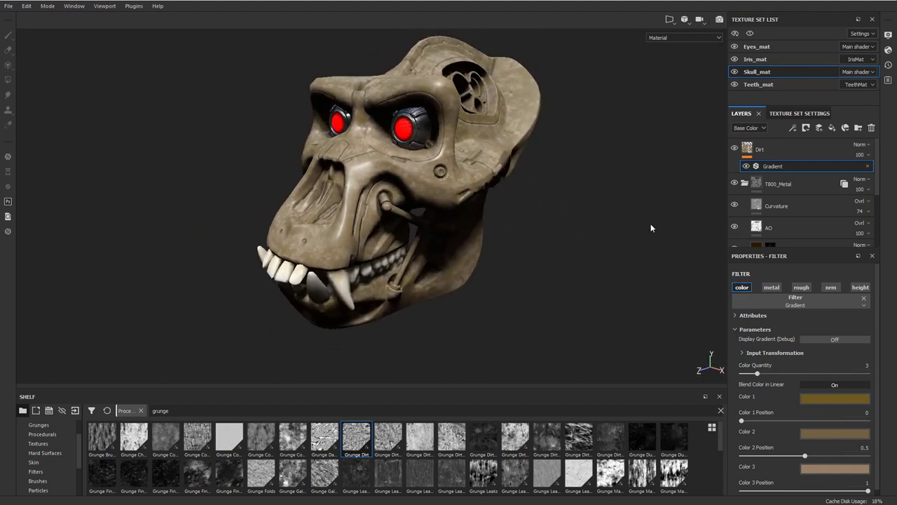
mouse_move(571, 160)
alt+mouse_down()
mouse_move(512, 175)
mouse_move(575, 169)
alt+mouse_up()
mouse_move(574, 168)
shift+right_down()
mouse_move(605, 165)
mouse_move(574, 161)
mouse_move(577, 169)
shift+right_up()
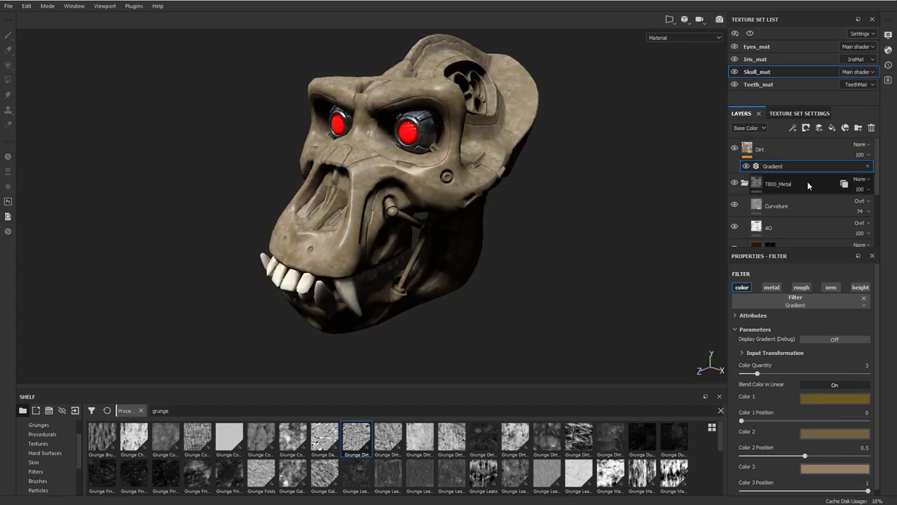
Step: Raise the Dirt fill layer's roughness to 0.8599
click(783, 150)
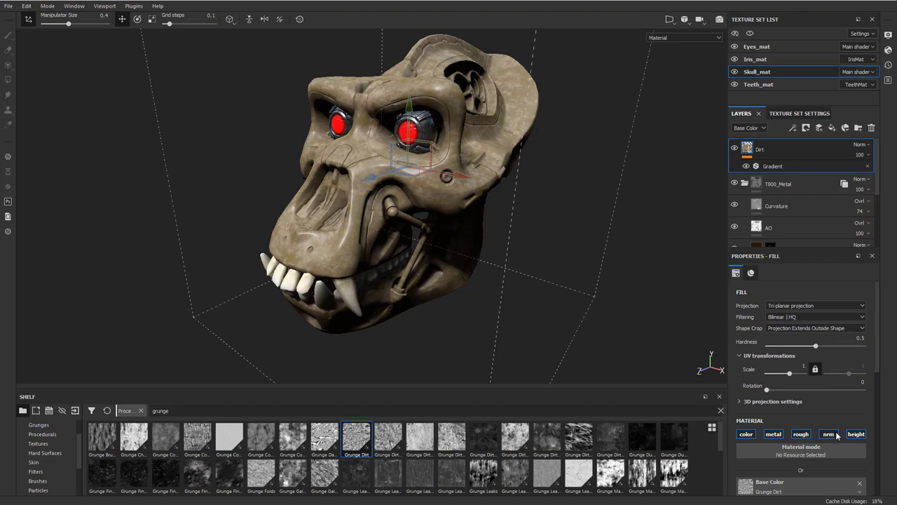
scroll(786, 400, down, 5)
scroll(799, 410, down, 3)
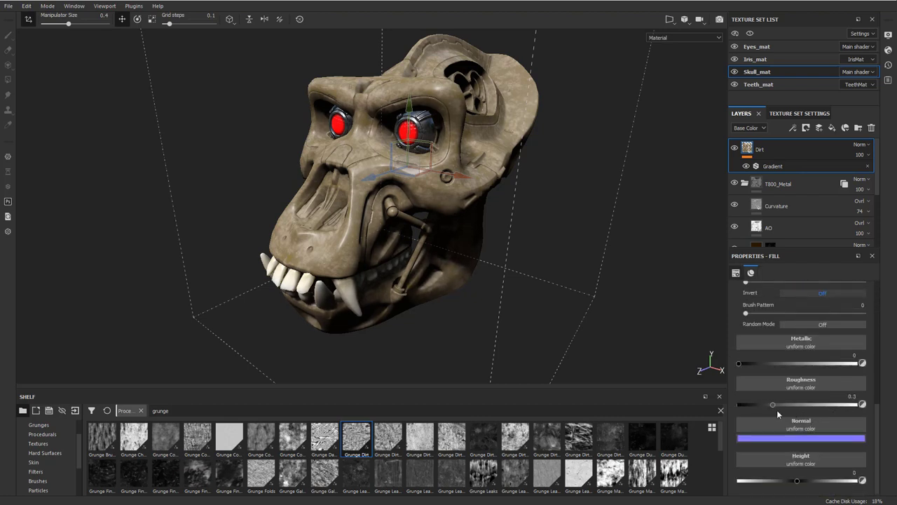
drag(773, 404, 813, 405)
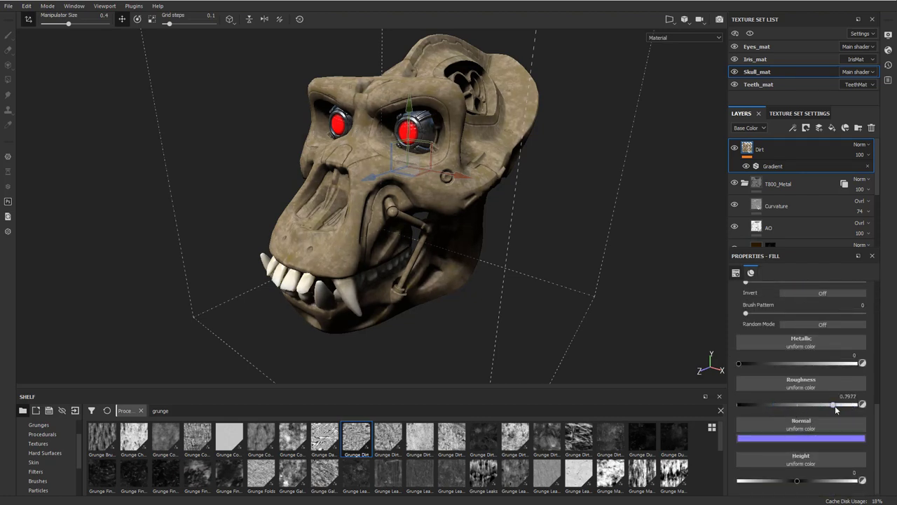
alt+drag(483, 247, 543, 191)
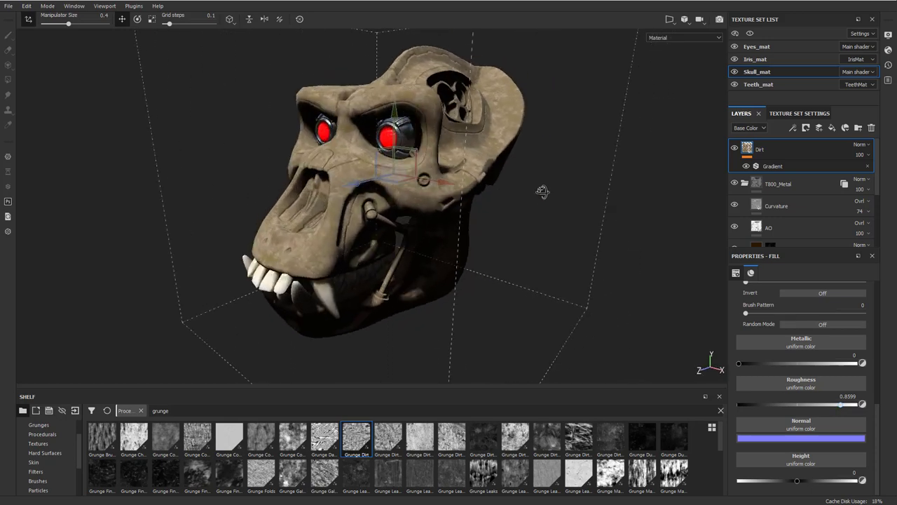
Step: Add an HSL Perceptive filter to the Dirt layer's content, above the Gradient filter
click(772, 166)
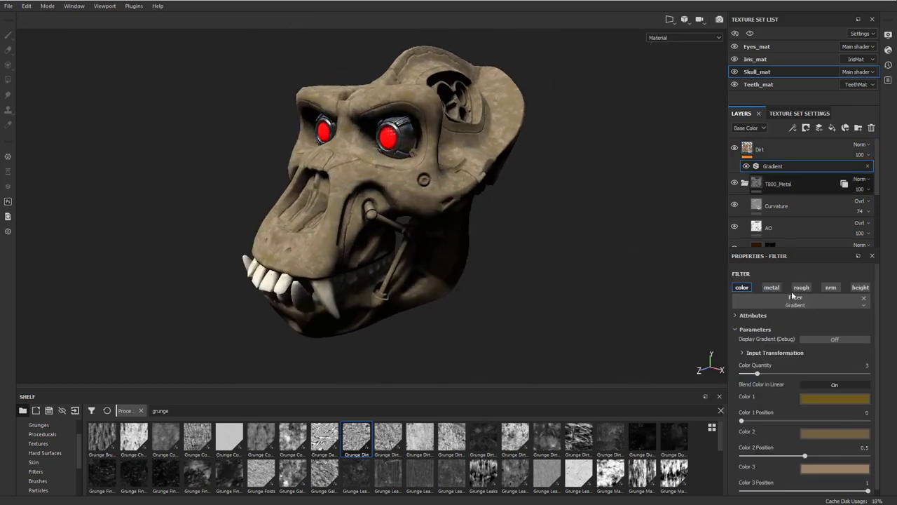
click(749, 150)
right_click(749, 151)
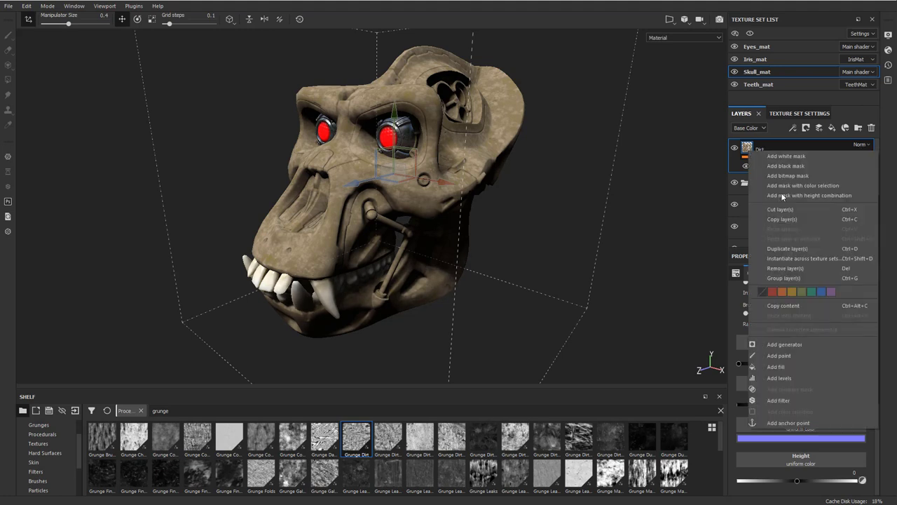
click(778, 400)
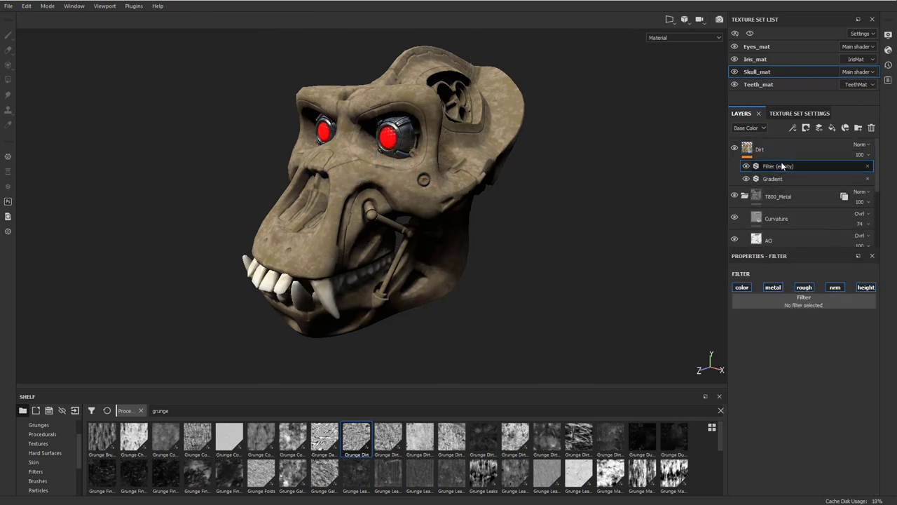
click(798, 300)
click(868, 370)
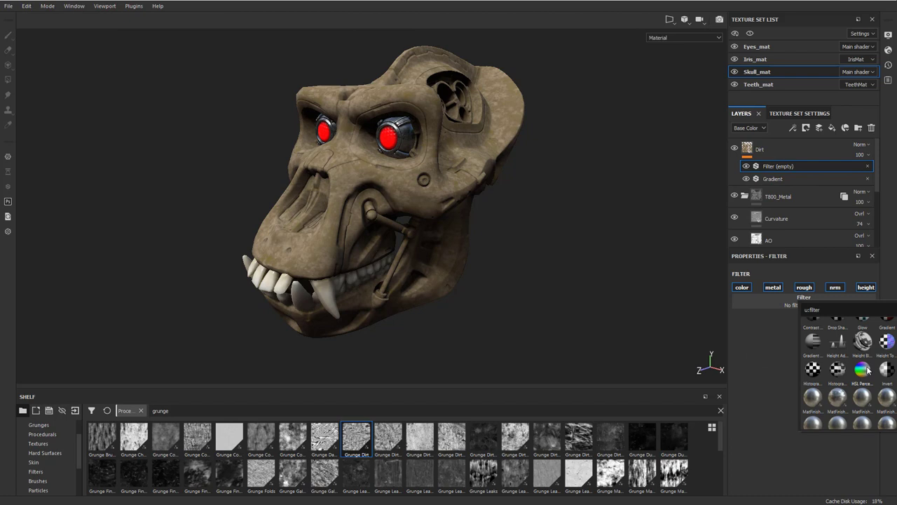
Step: Set the HSL Perceptive filter's hue to 0.505, saturation to 0.438 and lightness to 0.445, and check the skull from another angle
drag(809, 364, 816, 365)
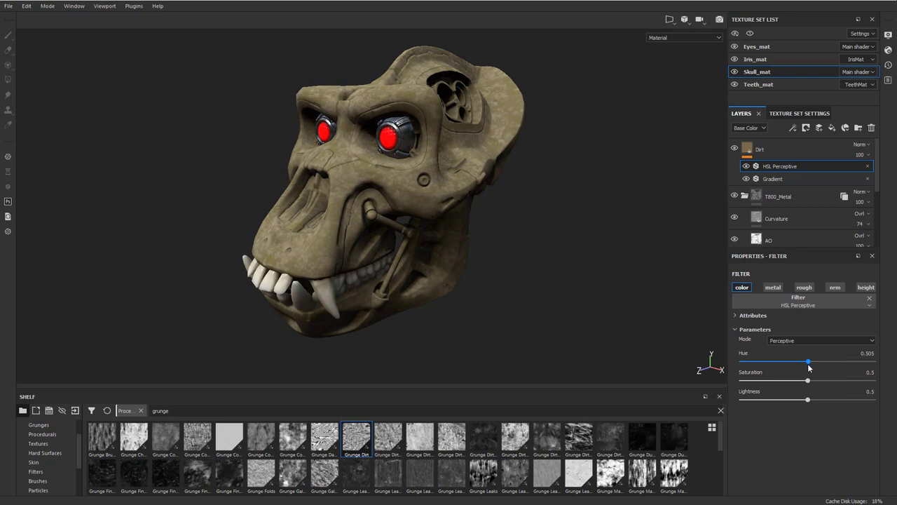
mouse_move(806, 380)
mouse_down()
mouse_move(793, 380)
mouse_move(799, 401)
mouse_move(808, 401)
mouse_move(800, 405)
mouse_up()
click(809, 400)
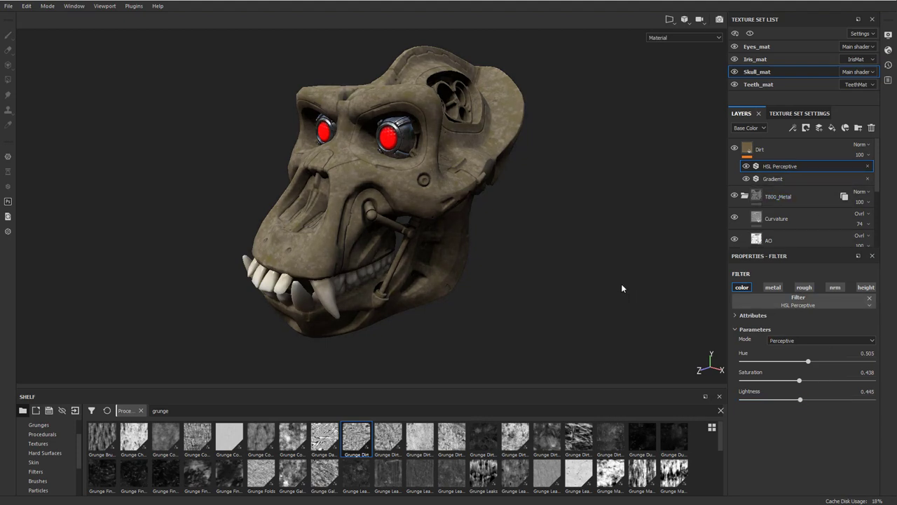
alt+drag(621, 284, 591, 223)
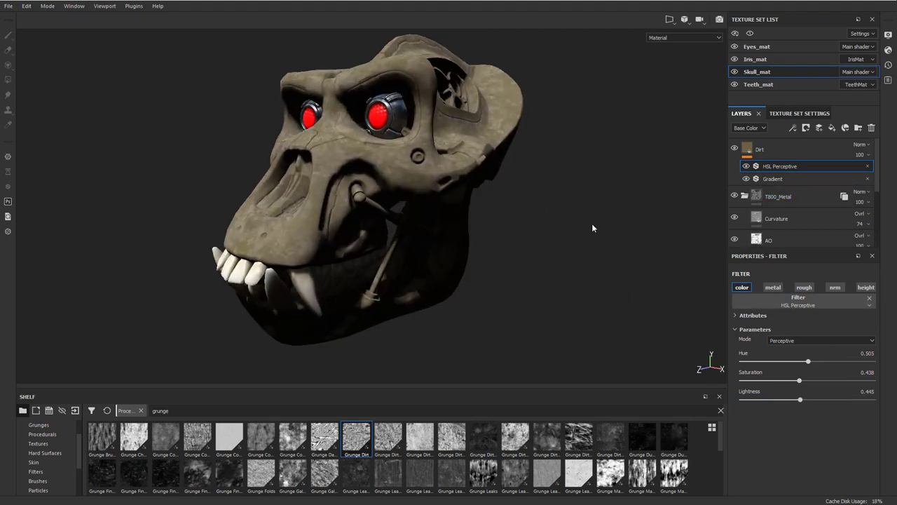
Step: Try a Levels adjustment on the Dirt layer's Base Color with its white point at 0.701, and remove it
right_click(769, 166)
click(800, 206)
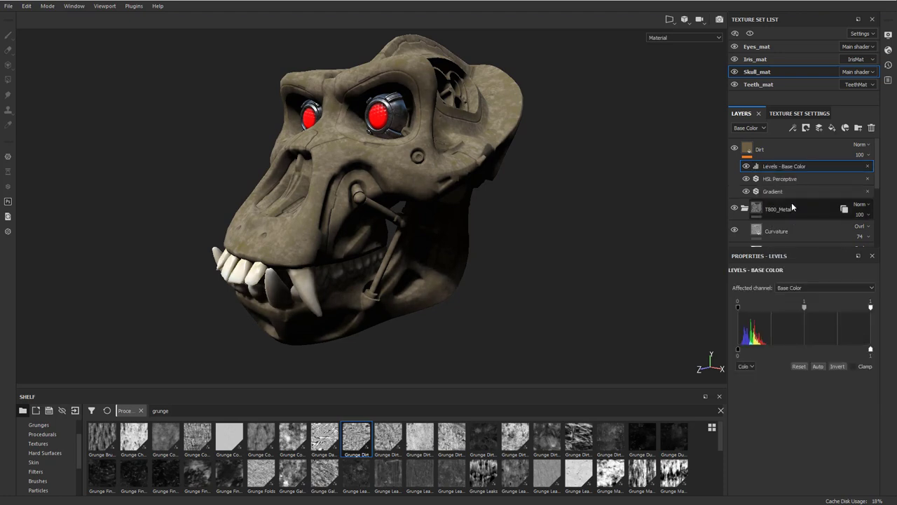
click(832, 287)
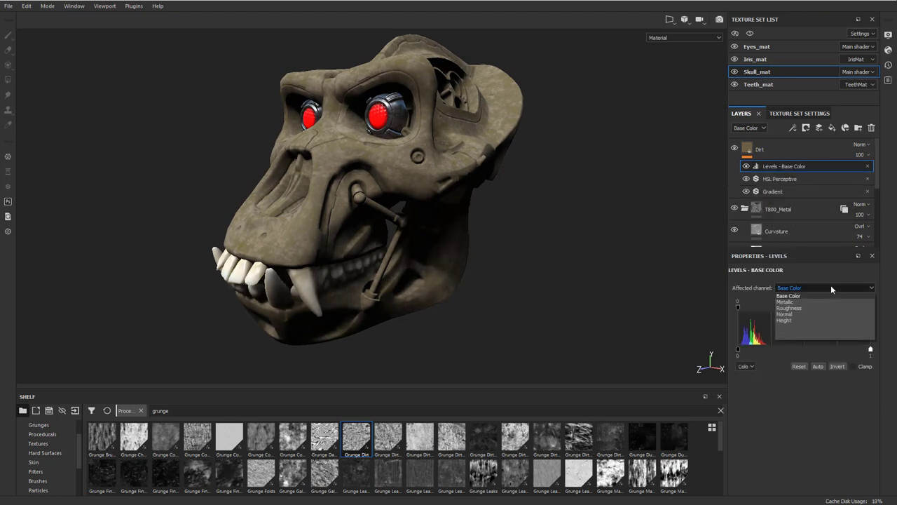
click(831, 287)
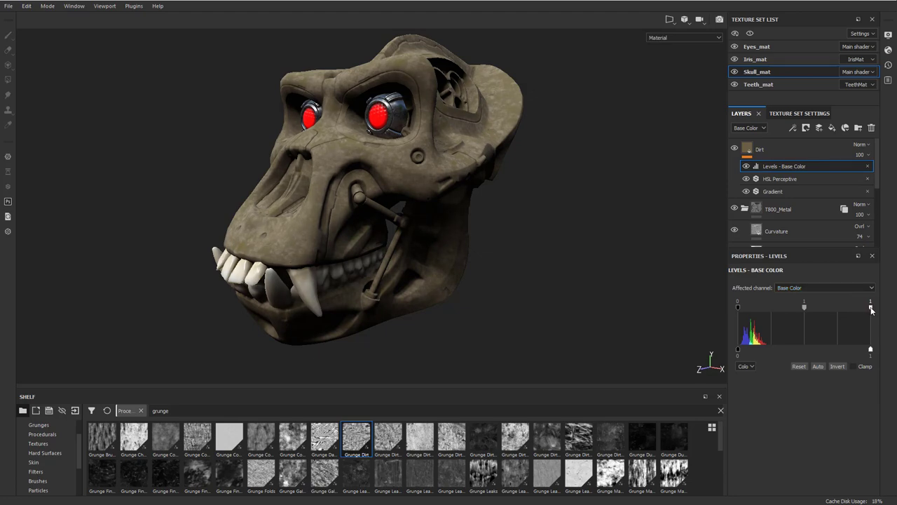
drag(870, 307, 831, 307)
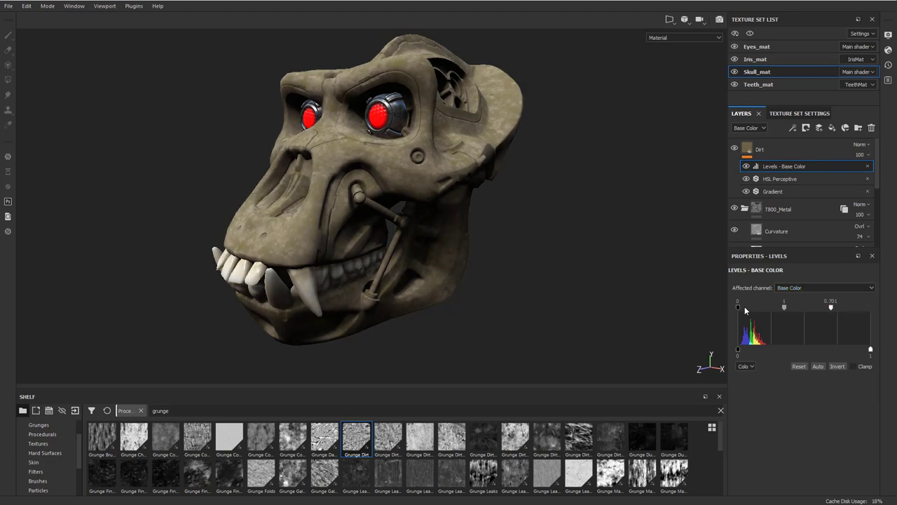
mouse_move(738, 306)
mouse_down()
mouse_move(748, 307)
mouse_move(727, 310)
mouse_up()
drag(831, 307, 864, 310)
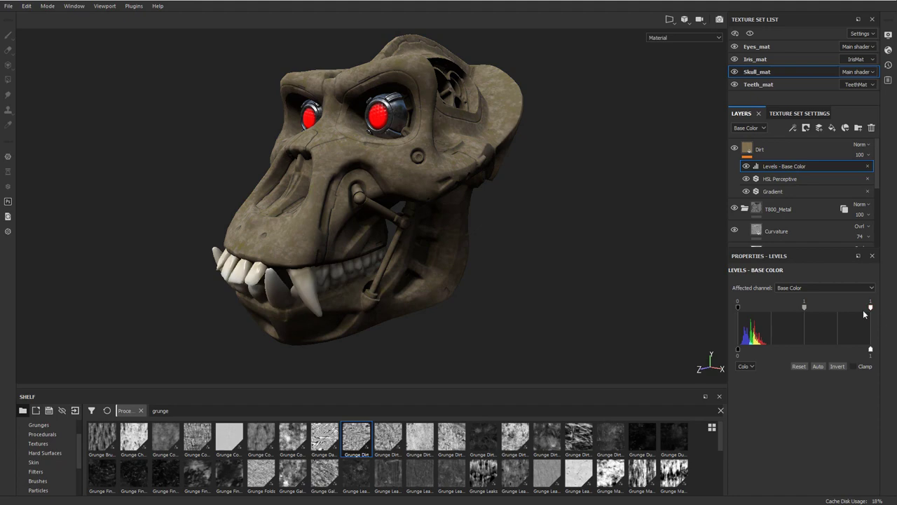
click(866, 170)
Step: Add a black mask to the Dirt fill layer
click(804, 164)
mouse_move(561, 181)
alt+mouse_down()
mouse_move(588, 180)
mouse_move(569, 187)
alt+mouse_up()
click(759, 150)
alt+drag(533, 133, 585, 133)
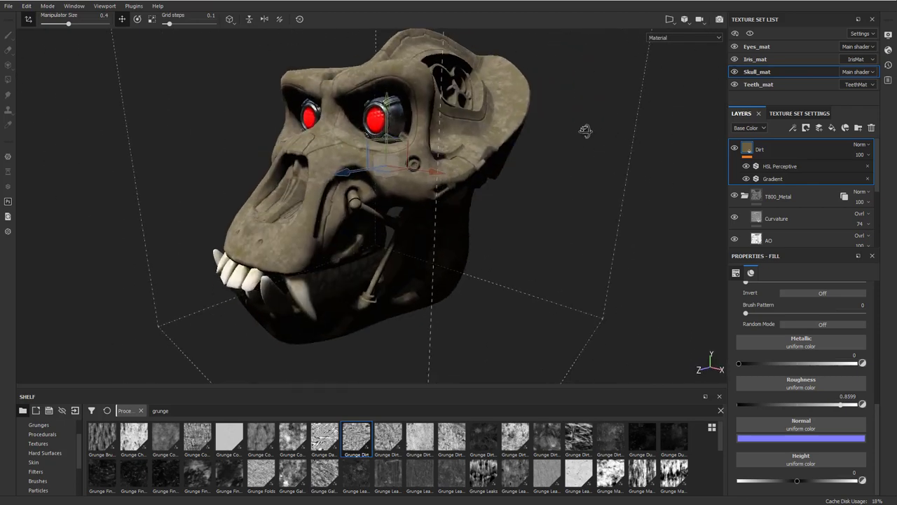
right_click(774, 150)
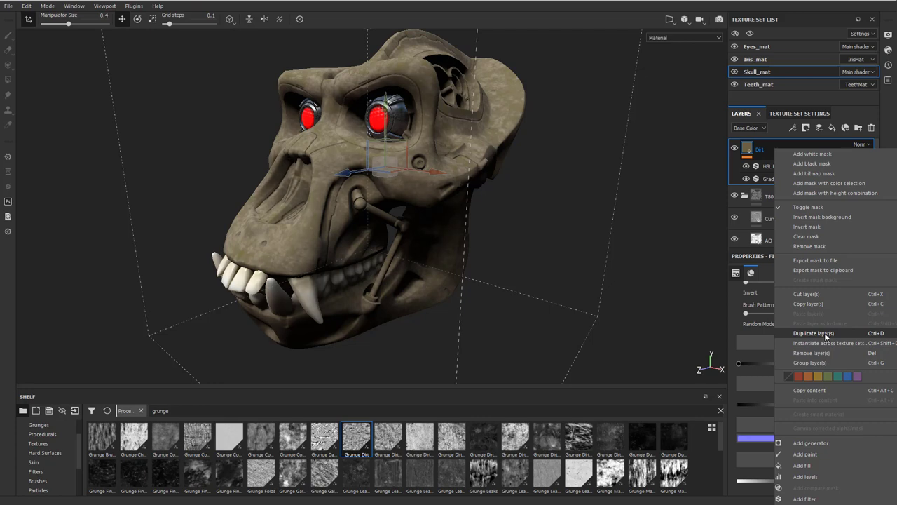
click(812, 164)
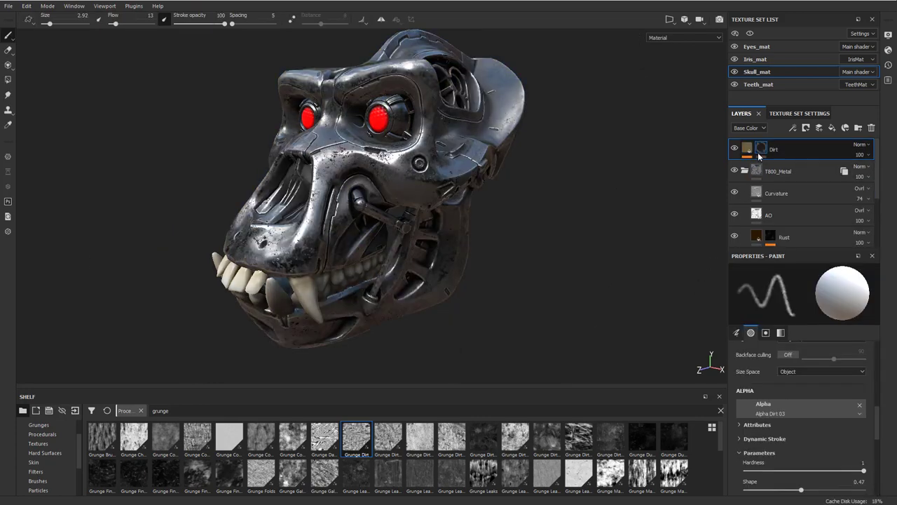
Step: Try the Dirt Ground smart mask on the Dirt layer's mask, look over its generator parameters, and undo it
scroll(44, 449, down, 3)
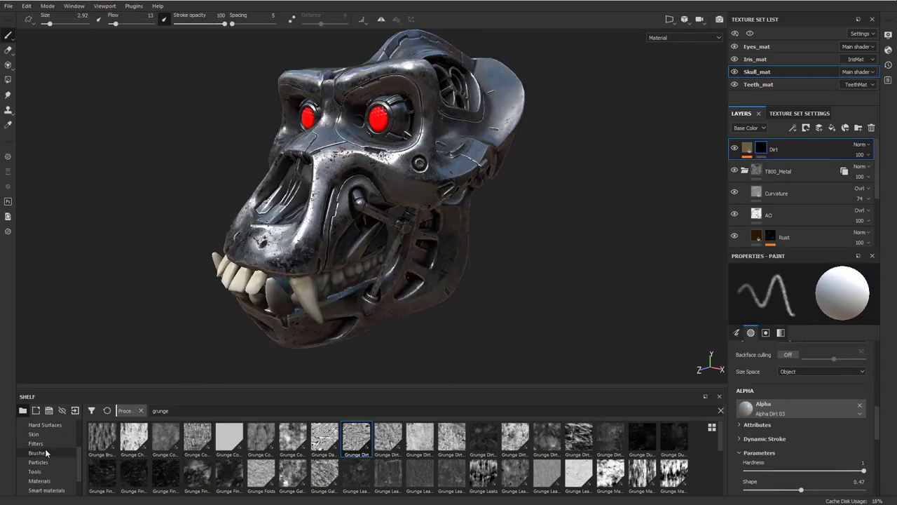
click(43, 471)
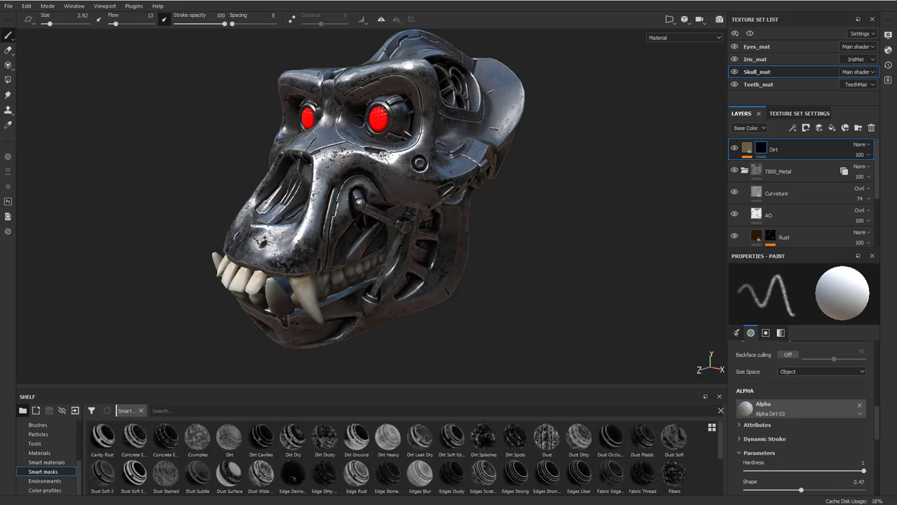
scroll(403, 234, down, 1)
alt+drag(403, 235, 437, 246)
mouse_move(437, 246)
shift+right_down()
mouse_move(457, 242)
mouse_move(421, 242)
shift+right_up()
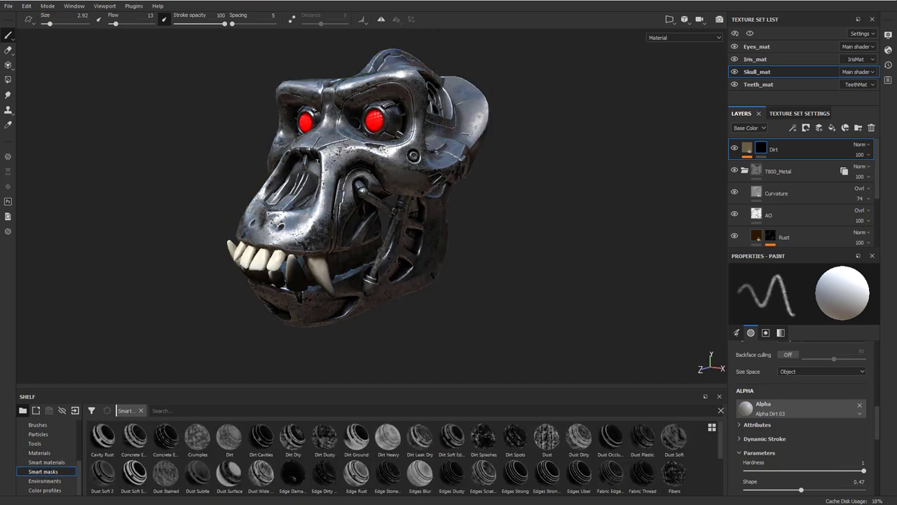
alt+drag(421, 242, 396, 242)
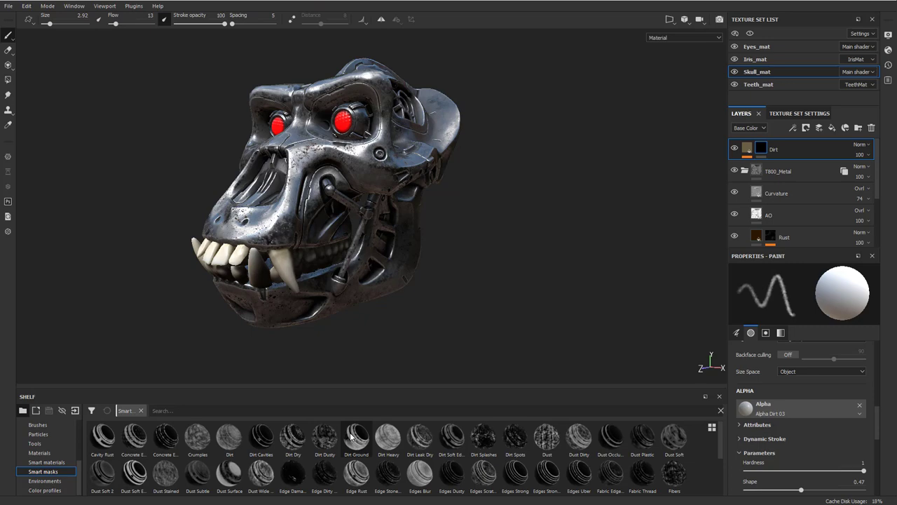
drag(351, 438, 761, 149)
alt+drag(652, 165, 608, 201)
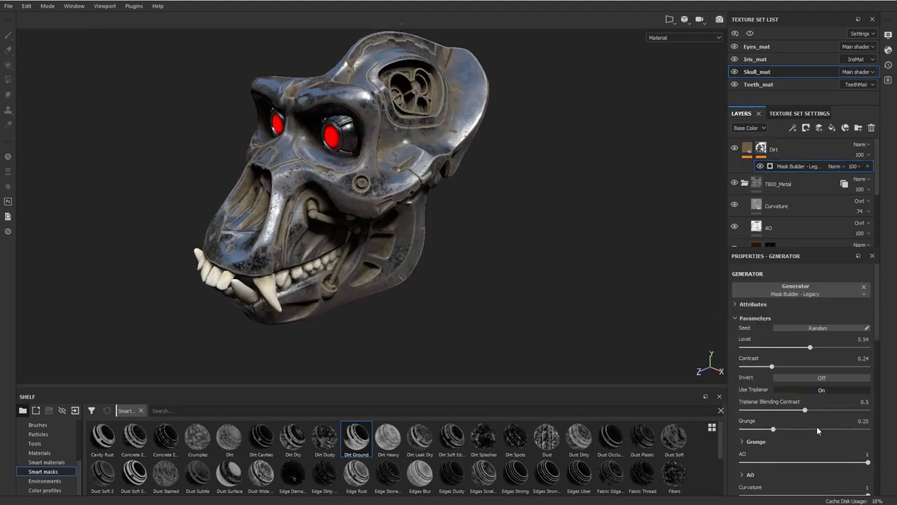
scroll(798, 414, down, 6)
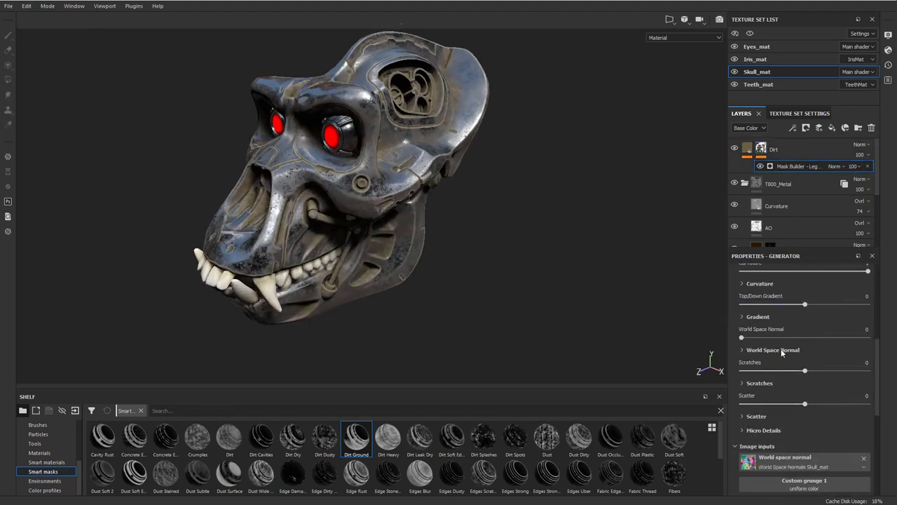
scroll(782, 352, up, 7)
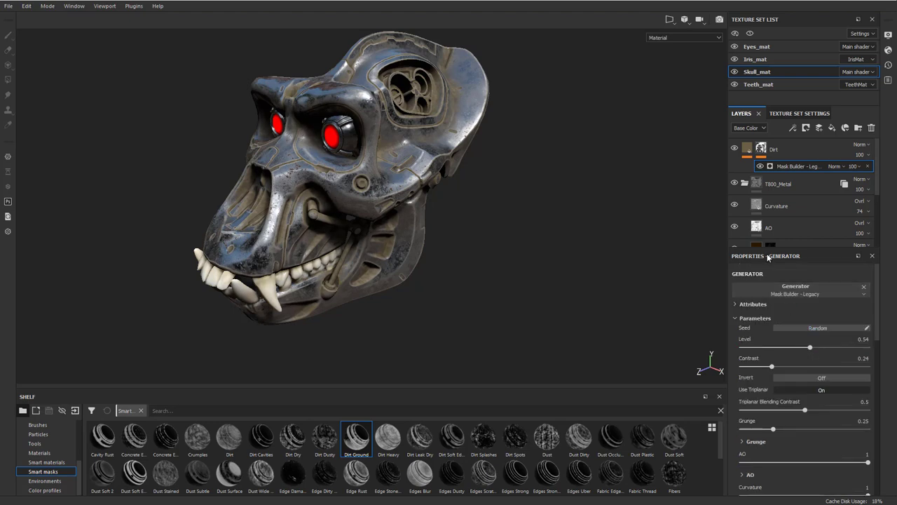
key(ctrl+z)
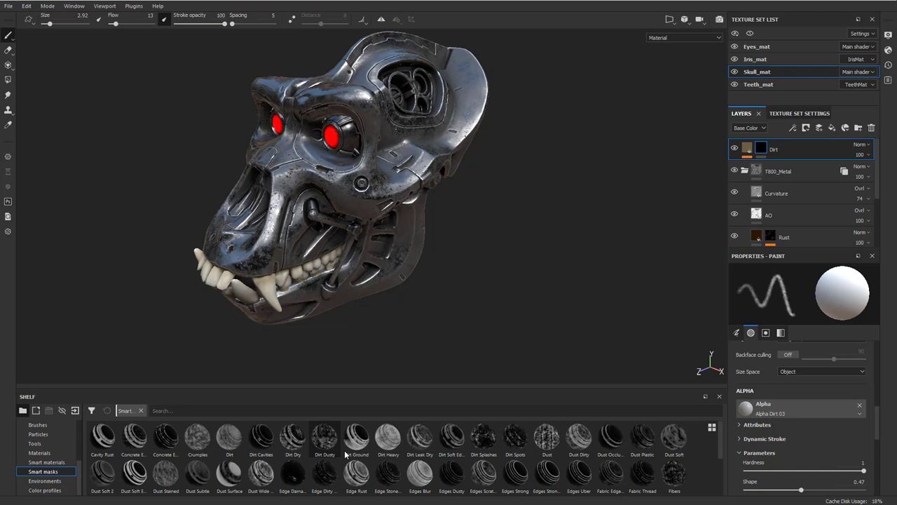
Step: Add a generator to the Dirt layer's black mask and choose the Dirt generator for it
right_click(762, 146)
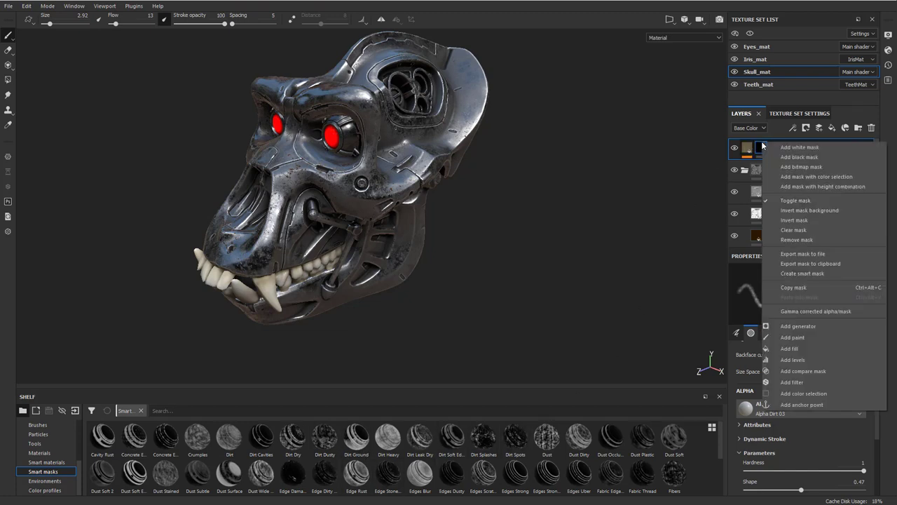
click(793, 326)
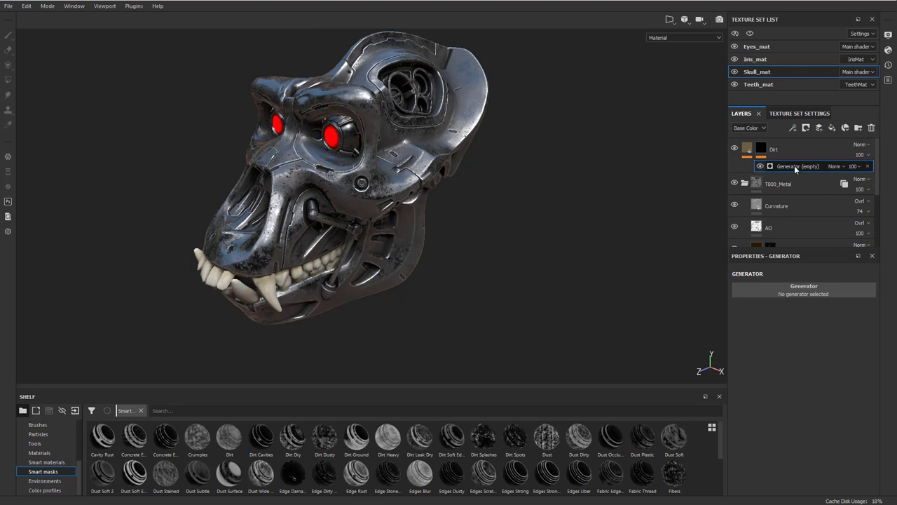
click(810, 290)
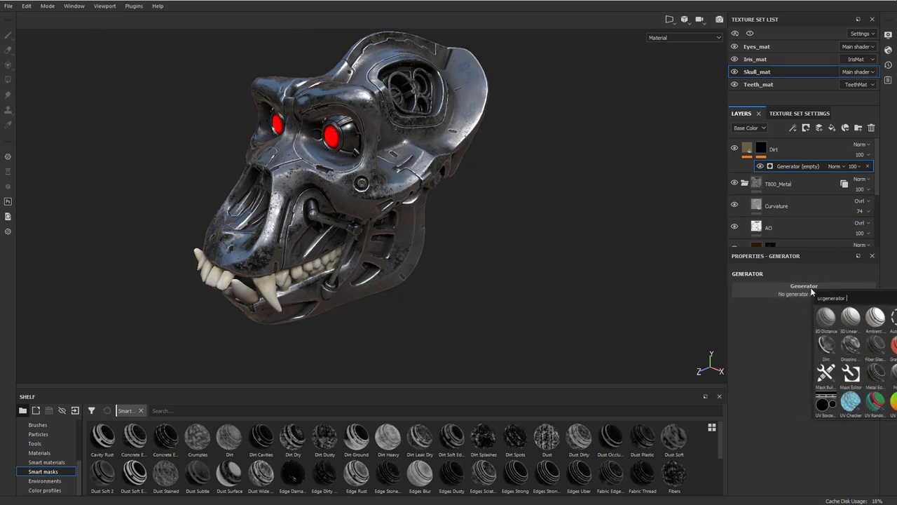
click(827, 348)
Step: Set the Dirt generator's Dirt Level to 0.52, Dirt Contrast to 0.41 and Grunge Amount to 0.28
alt+drag(561, 231, 659, 267)
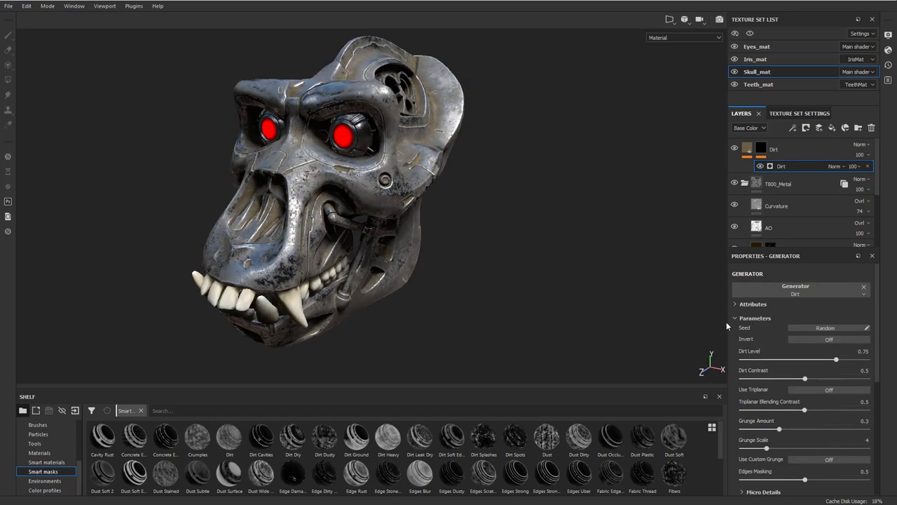
mouse_move(835, 360)
mouse_down()
mouse_move(757, 360)
mouse_move(816, 361)
mouse_move(805, 379)
mouse_up()
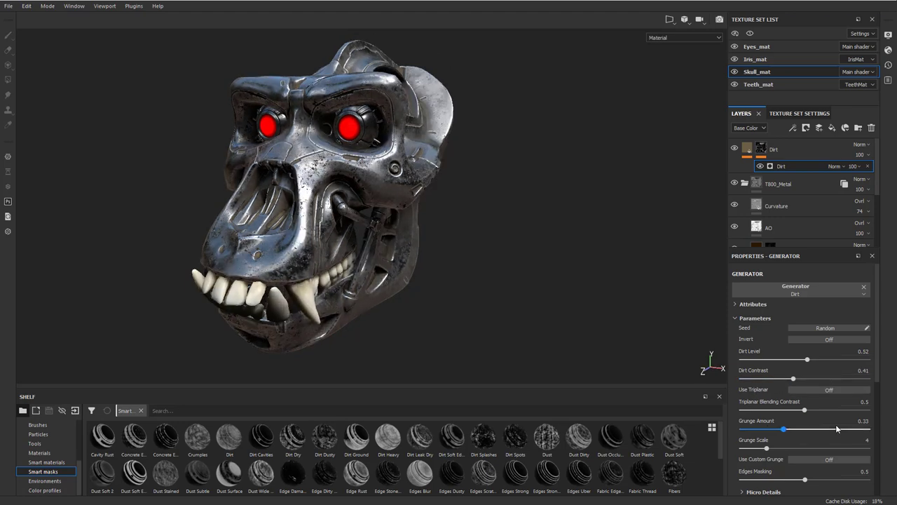
mouse_move(779, 429)
mouse_down()
mouse_move(881, 428)
mouse_move(771, 430)
mouse_move(822, 429)
mouse_move(776, 437)
mouse_up()
Step: Try different Edges Masking strengths in the Dirt generator, set it to 0.74, and inspect the skull's recesses
scroll(806, 420, down, 3)
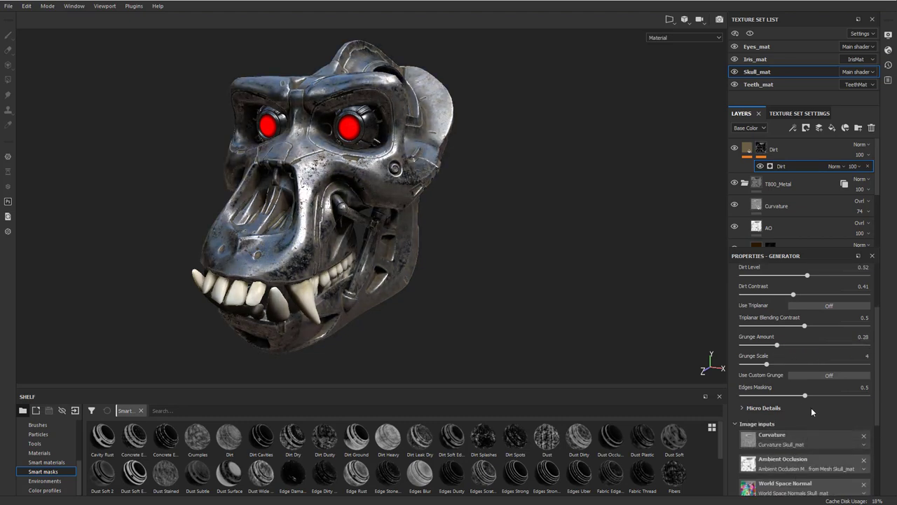
drag(805, 396, 876, 397)
scroll(519, 220, up, 4)
alt+drag(324, 230, 690, 339)
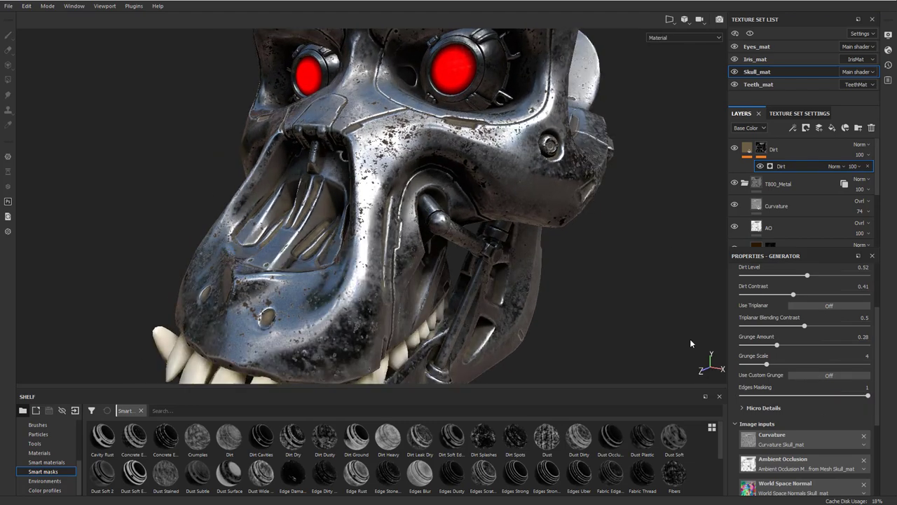
drag(869, 397, 856, 399)
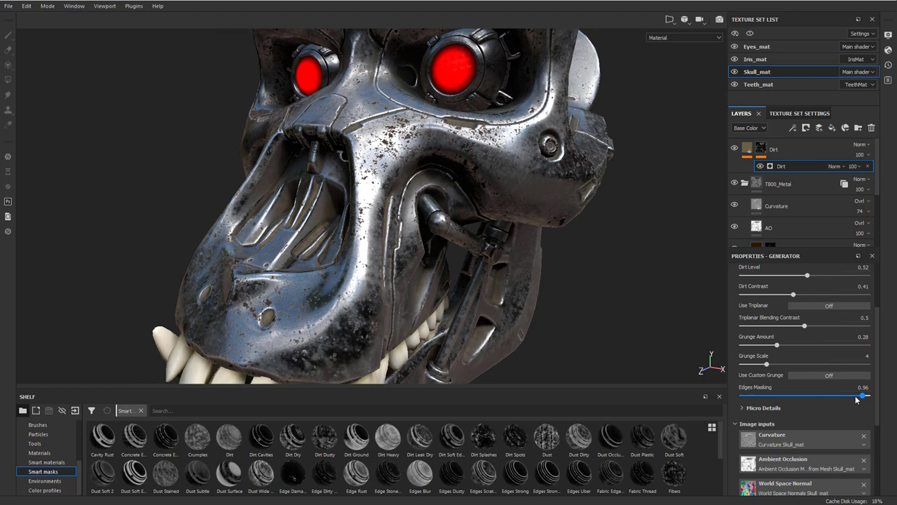
drag(744, 396, 835, 409)
alt+right_drag(497, 223, 571, 275)
alt+drag(571, 275, 584, 274)
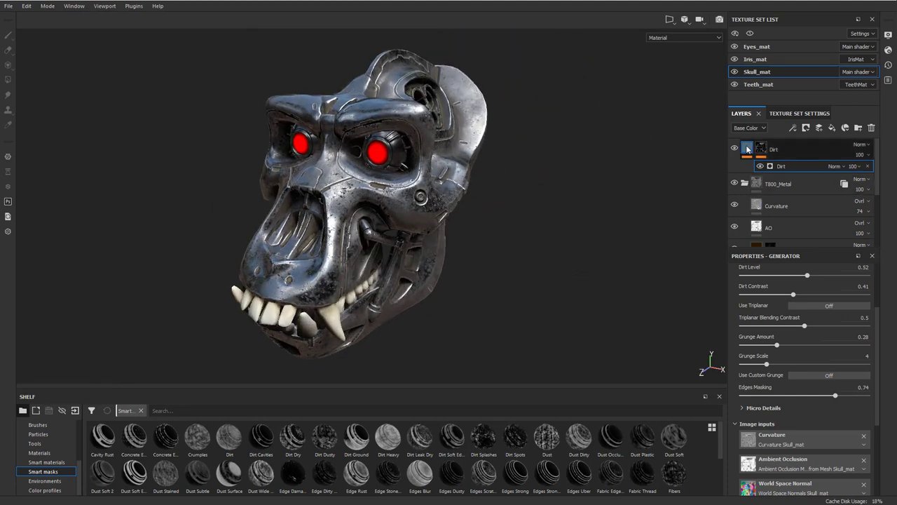
Step: Lower the Dirt layer's Base Color opacity to 52
click(748, 149)
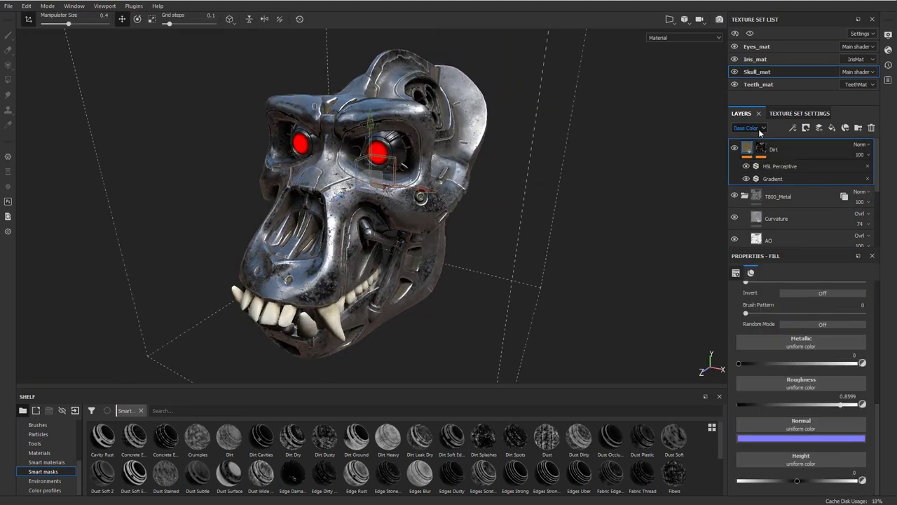
click(861, 155)
click(889, 175)
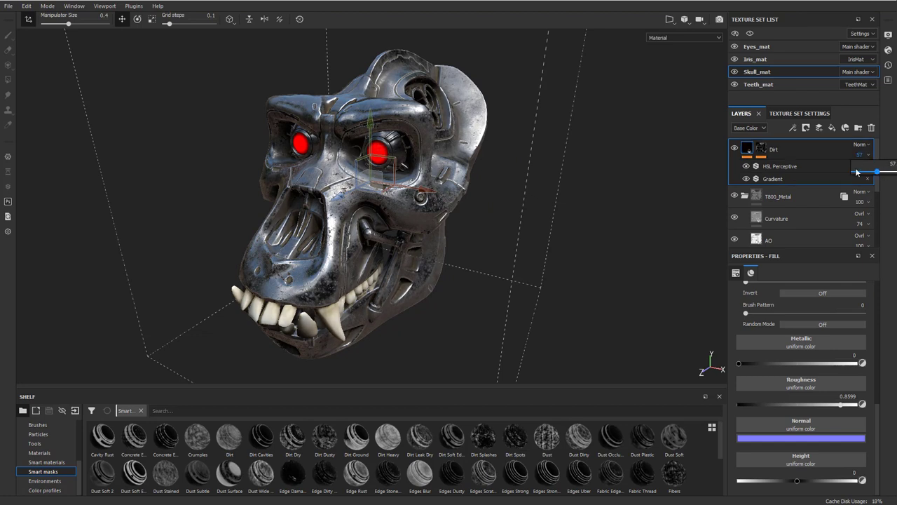
drag(881, 173, 873, 172)
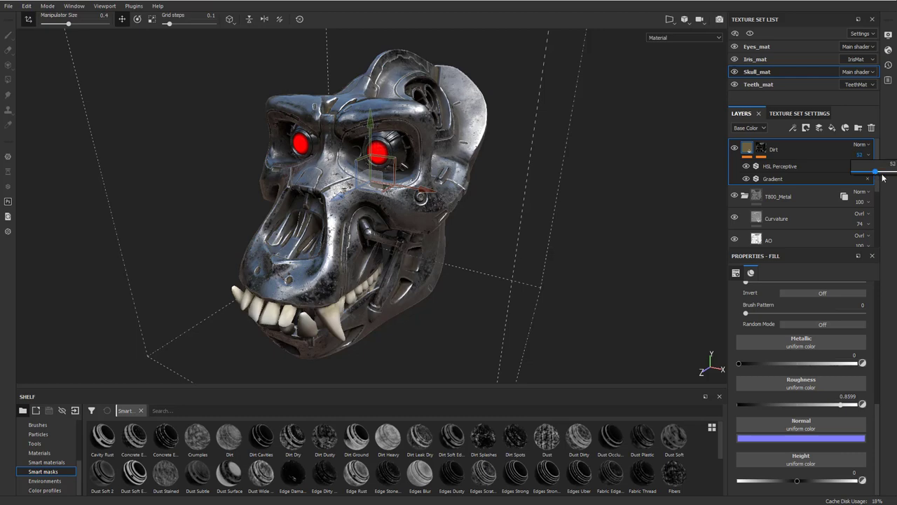
Step: Set the Dirt layer's Base Color opacity to 73 and inspect the dirt around the jaw and teeth
drag(883, 178, 880, 178)
alt+drag(551, 181, 559, 163)
alt+middle_drag(526, 158, 537, 124)
mouse_move(537, 124)
alt+right_down()
mouse_move(565, 200)
mouse_move(537, 203)
alt+right_up()
alt+drag(537, 203, 532, 207)
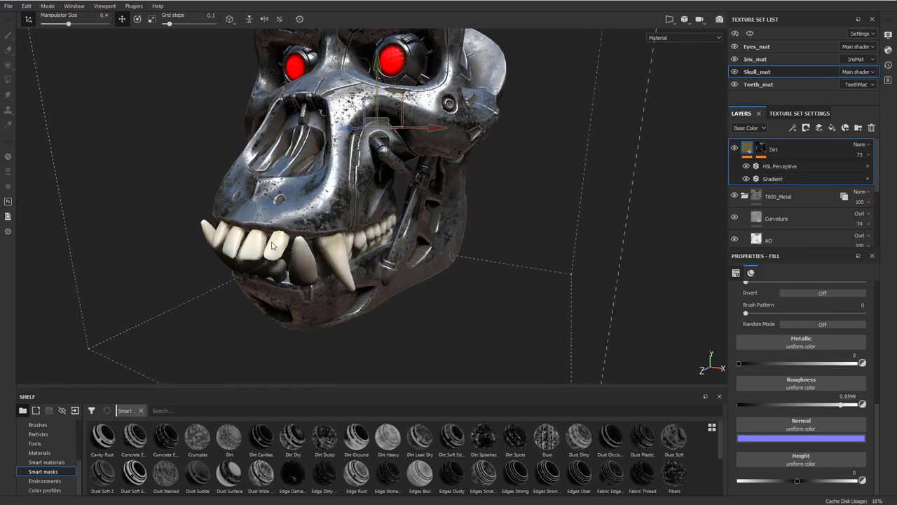
Step: Switch to the Teeth_mat texture set and add a fill layer named RoughnessBreakup on top of its stack
ctrl+alt+right_click(379, 237)
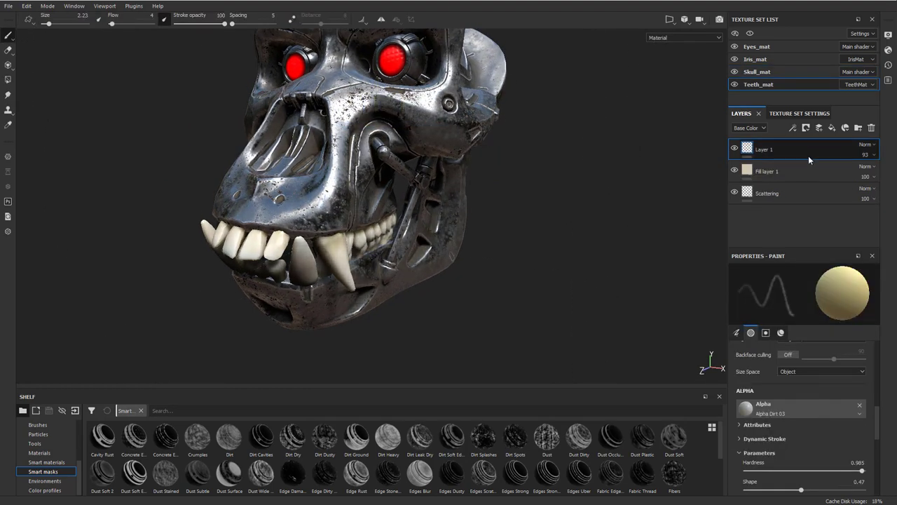
click(832, 127)
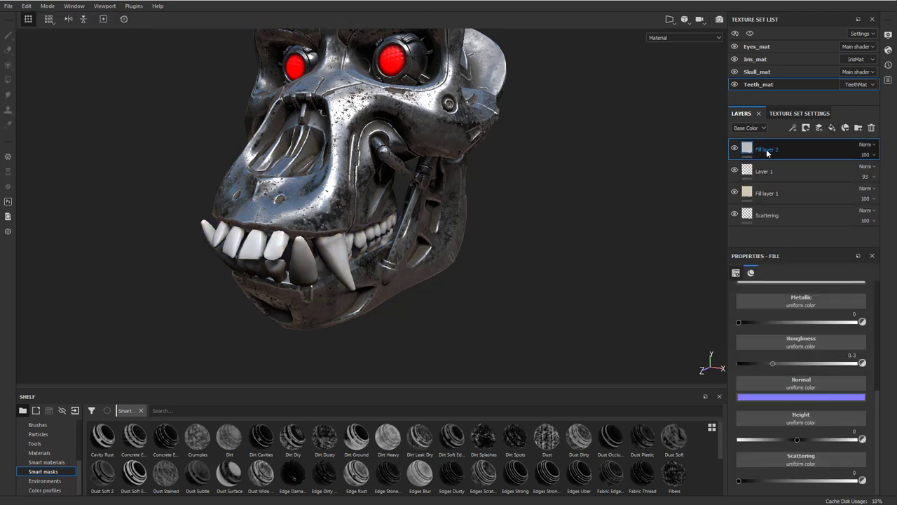
text(RoughnessBreakup)
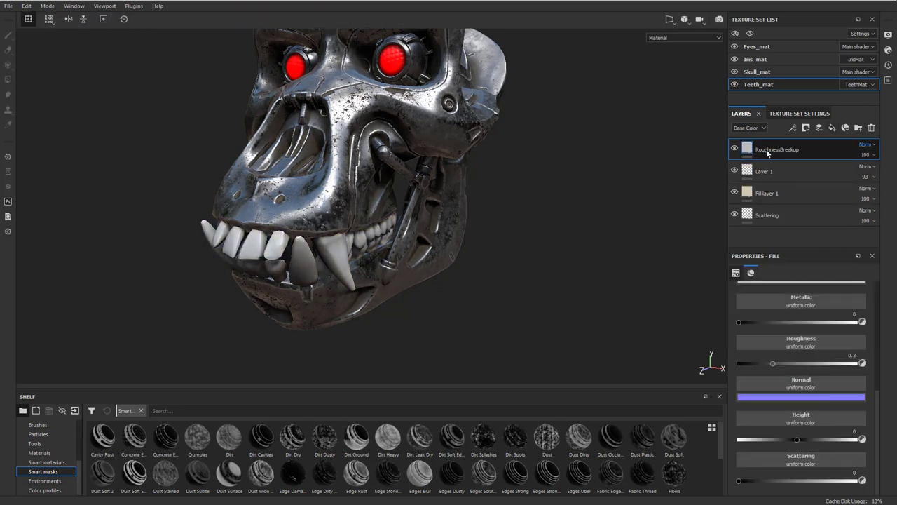
key(Return)
Step: Search the procedural textures for "Grunge" and assign Grunge Roughcast to the RoughnessBreakup layer's Roughness channel
scroll(44, 477, up, 5)
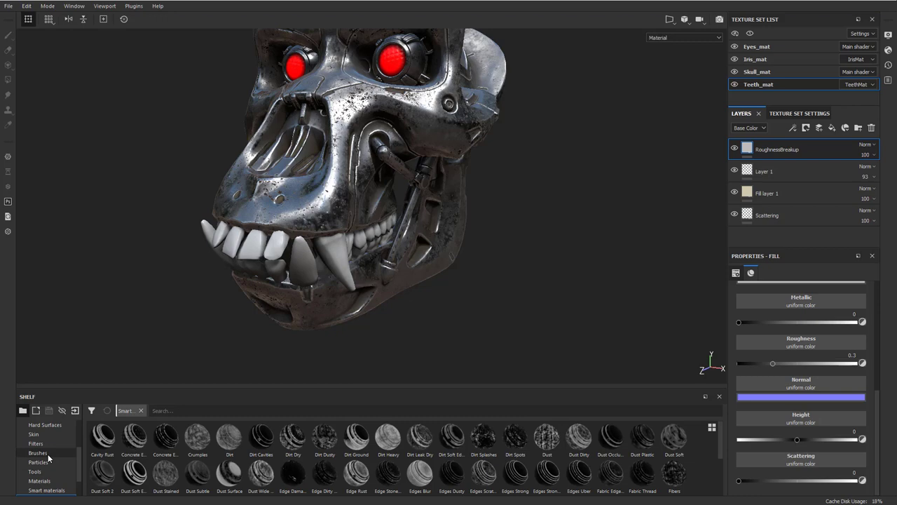
click(59, 435)
click(180, 412)
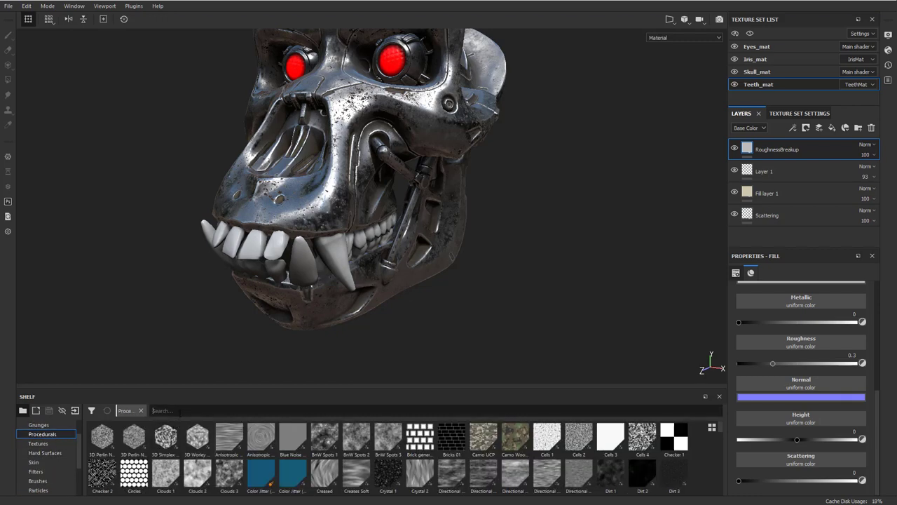
text(Grunge)
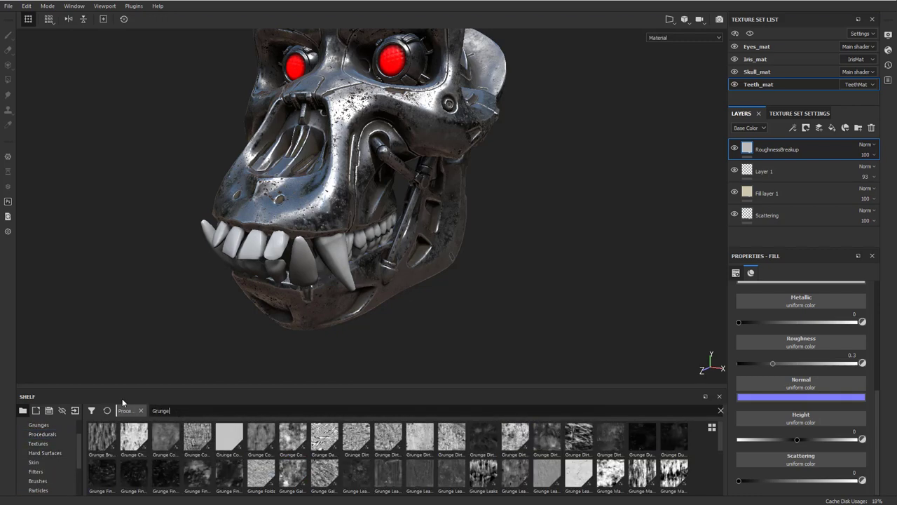
scroll(128, 473, down, 3)
mouse_move(127, 472)
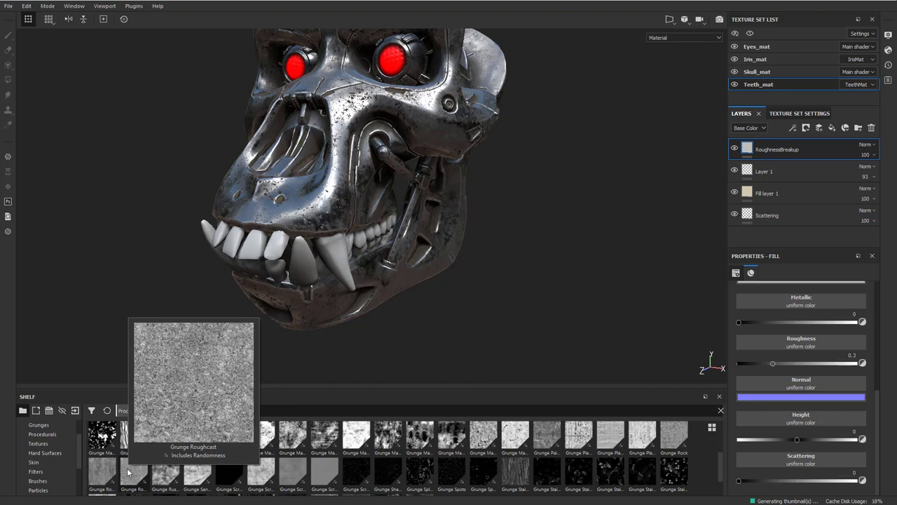
drag(127, 473, 785, 344)
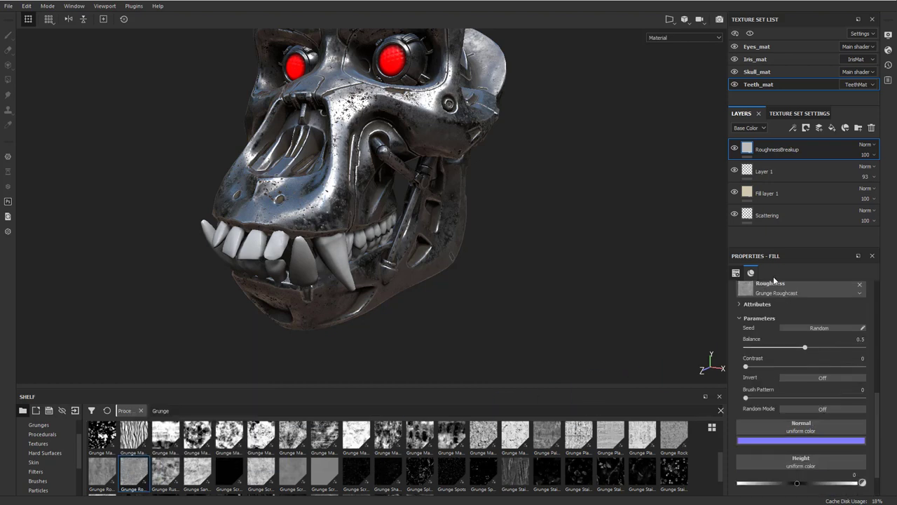
Step: Turn off the color, metal, normal, height and scattering channels of the RoughnessBreakup layer, leaving only roughness active
scroll(820, 366, up, 5)
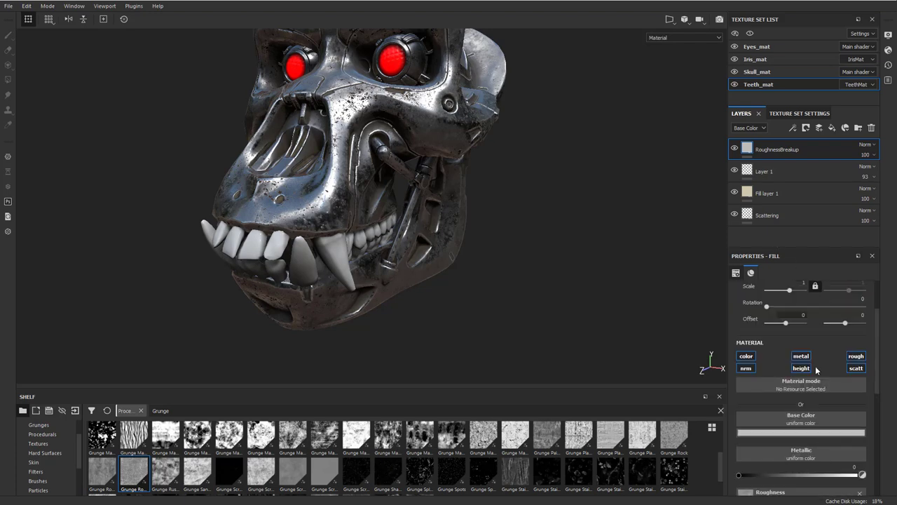
click(746, 368)
click(805, 368)
click(802, 357)
click(856, 368)
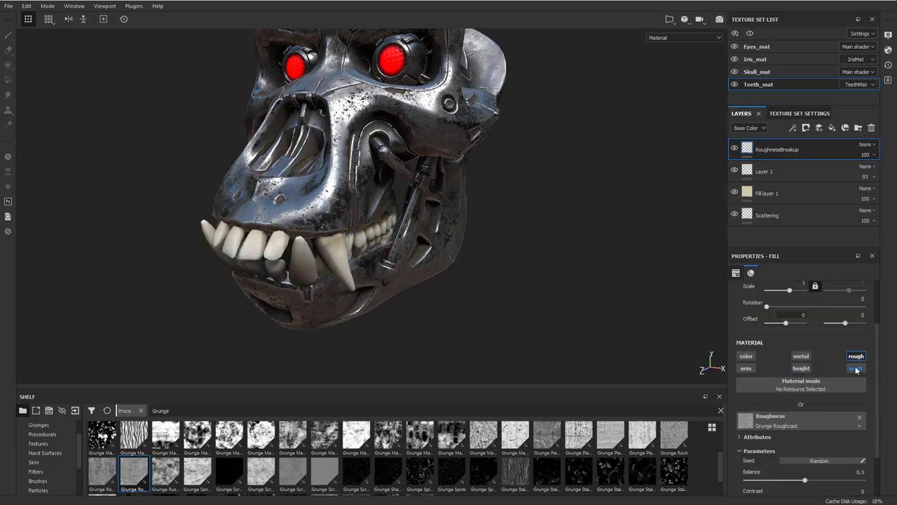
Step: Try a UV scale of 0.19 for the RoughnessBreakup layer's grunge while viewing the teeth up close
alt+drag(275, 199, 410, 241)
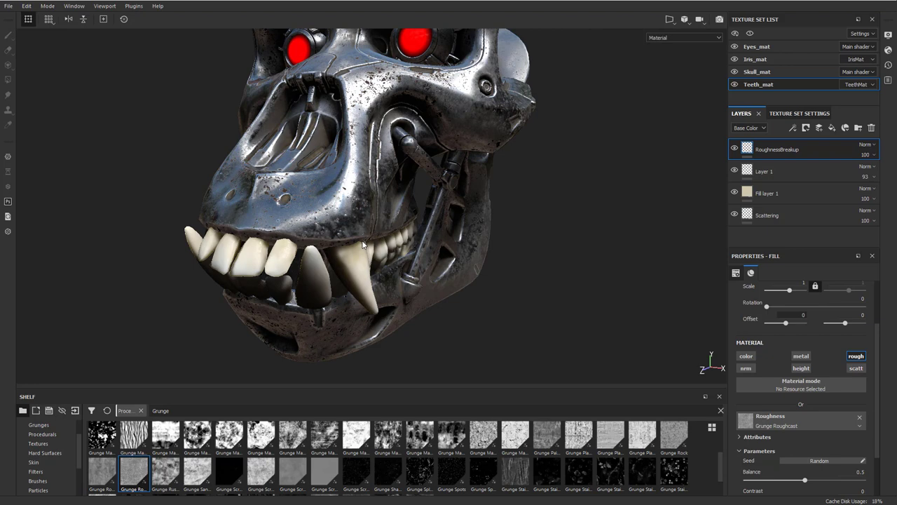
alt+right_drag(410, 241, 683, 281)
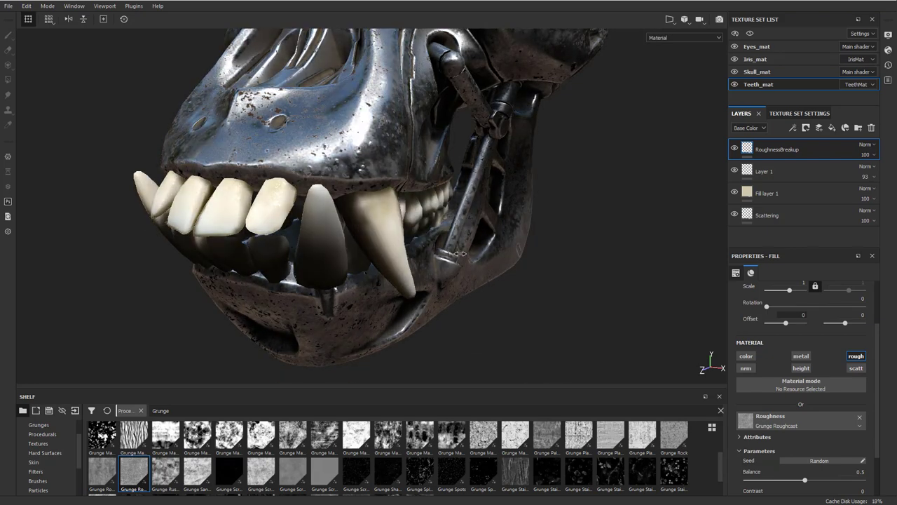
scroll(777, 333, up, 2)
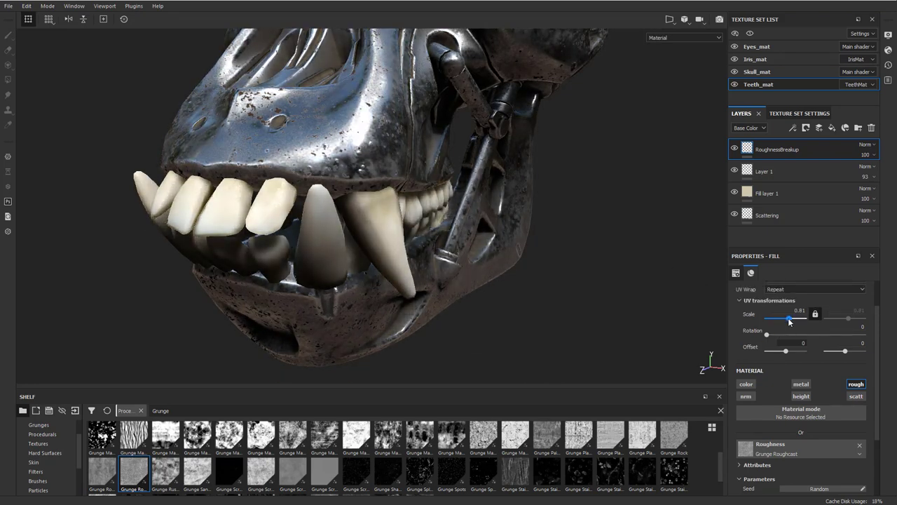
drag(786, 321, 788, 320)
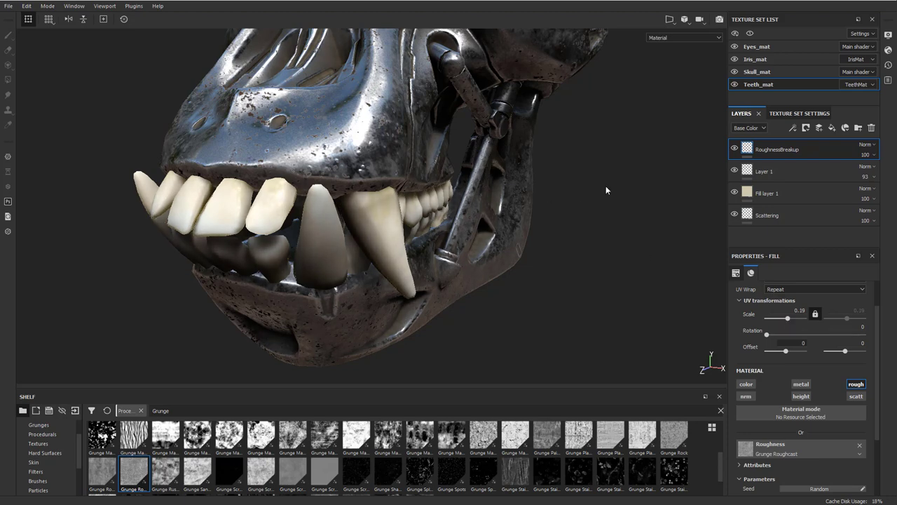
Step: Isolate the Roughness channel to judge the grunge, set its UV scale to 0.44, and return to the Material view
key(b)
key(b)
key(b)
key(b)
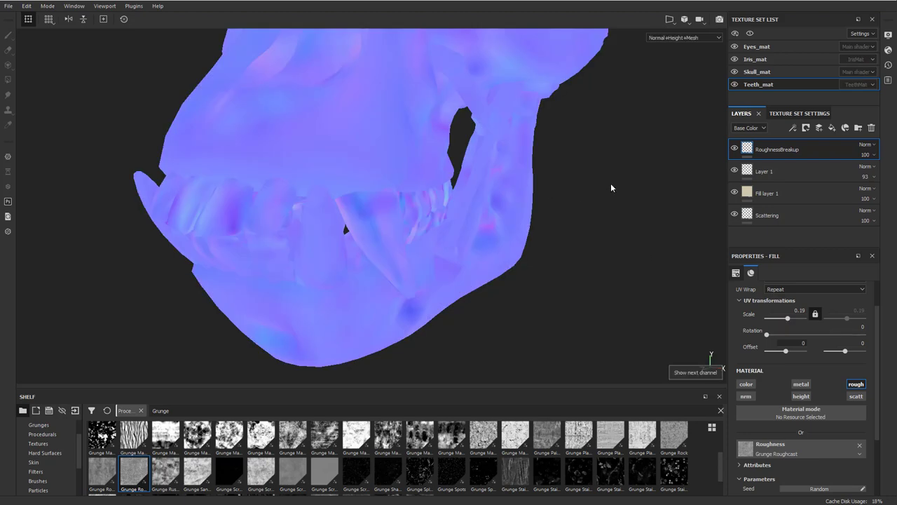
key(b)
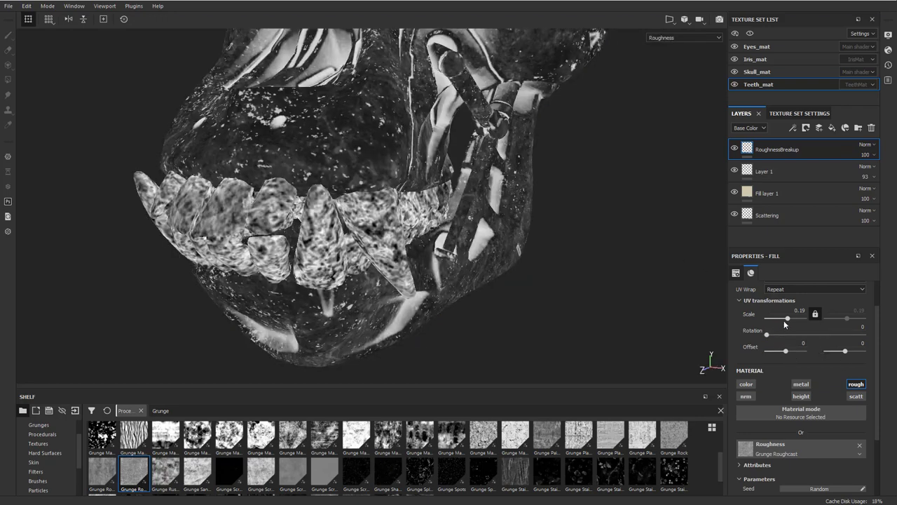
drag(789, 320, 792, 319)
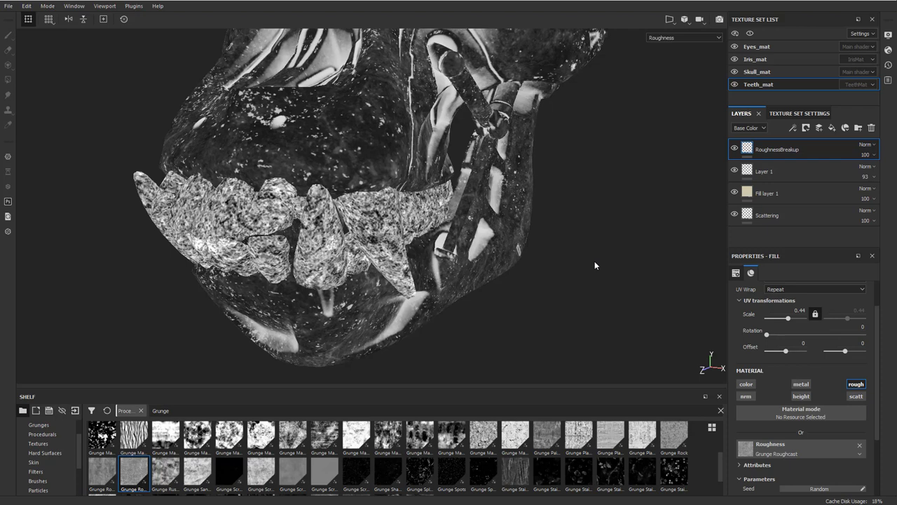
key(m)
shift+right_drag(593, 240, 590, 238)
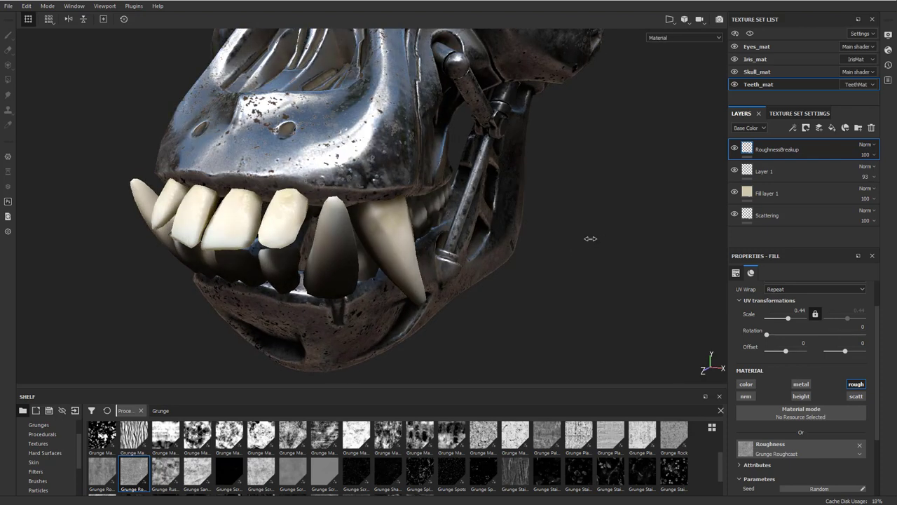
Step: Show the layer stack's Roughness channel and lower the RoughnessBreakup layer's roughness opacity to 61
click(749, 128)
click(751, 150)
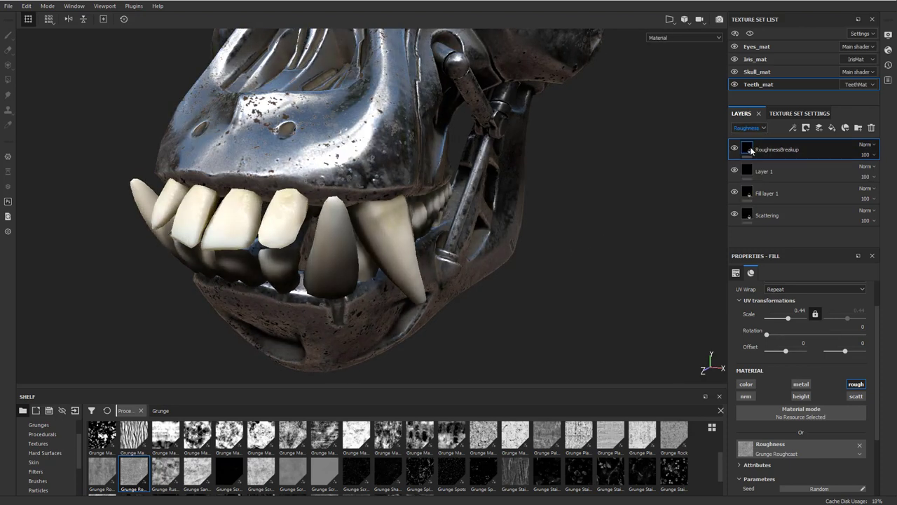
click(875, 155)
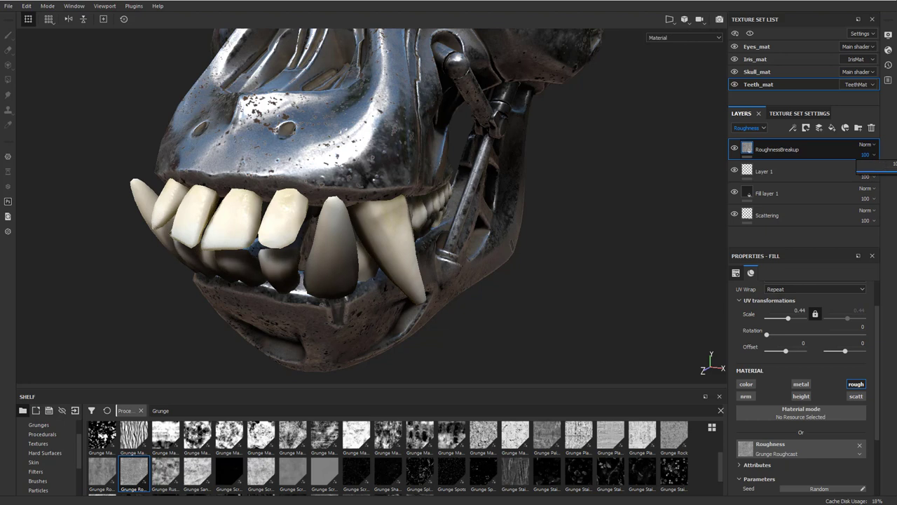
mouse_move(894, 172)
mouse_down()
mouse_move(862, 173)
mouse_move(894, 173)
mouse_move(874, 175)
mouse_move(887, 176)
mouse_up()
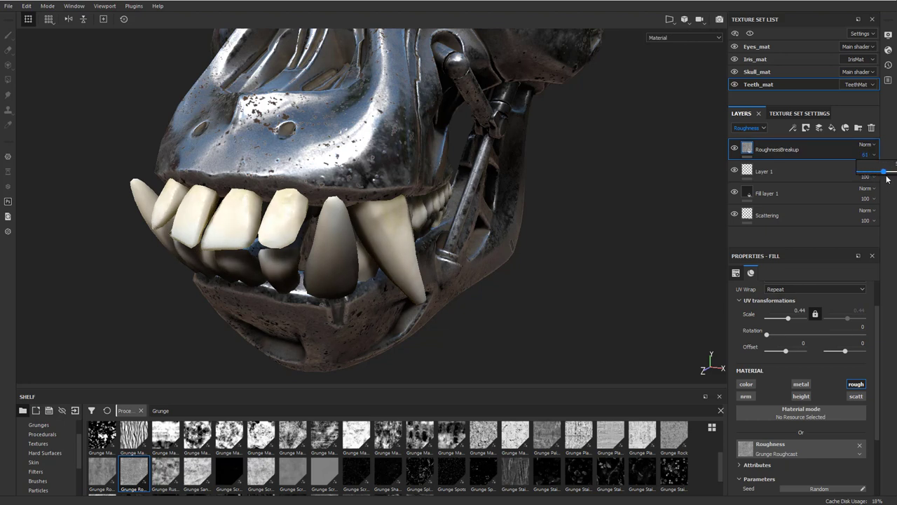